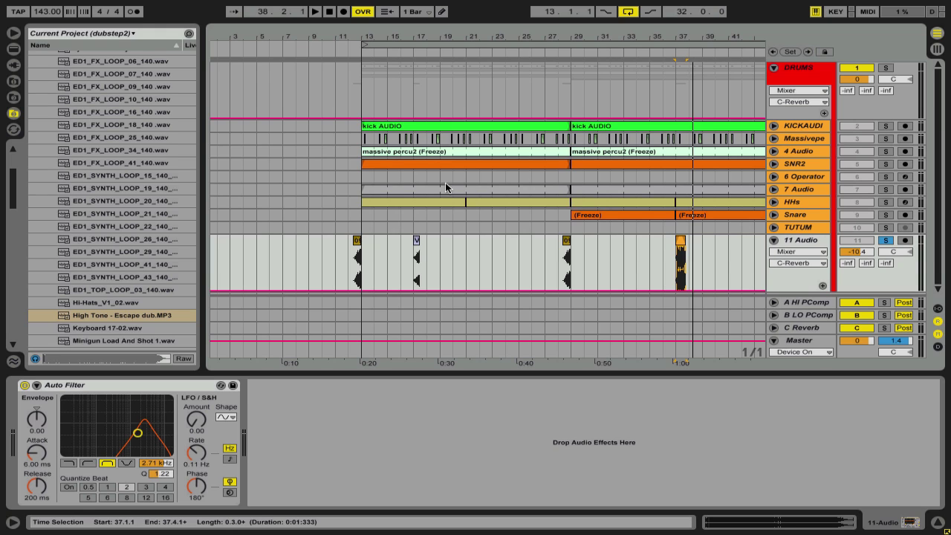
Step: Listen to the effect clips on the 11 Audio track before bar 13, at bars 17 and 37, and before bar 29
click(355, 260)
key(space)
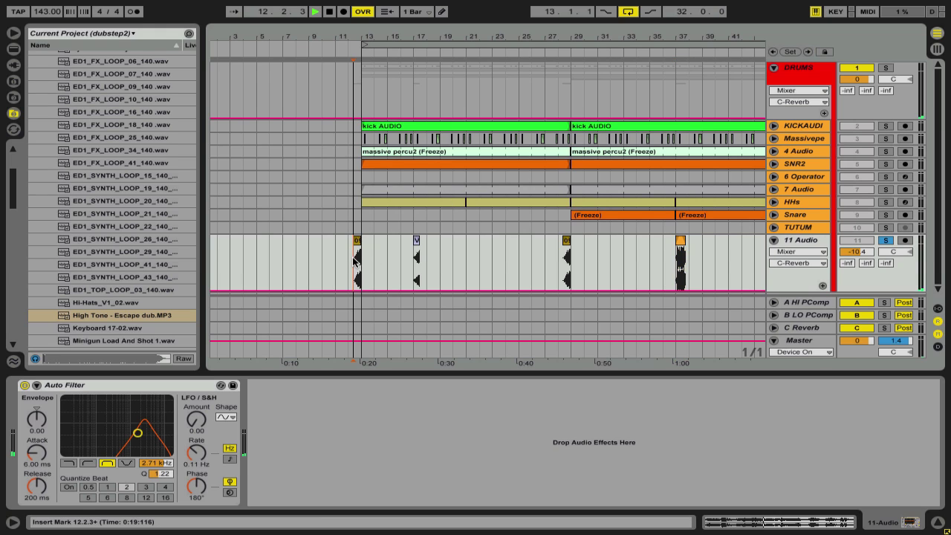
key(space)
click(417, 257)
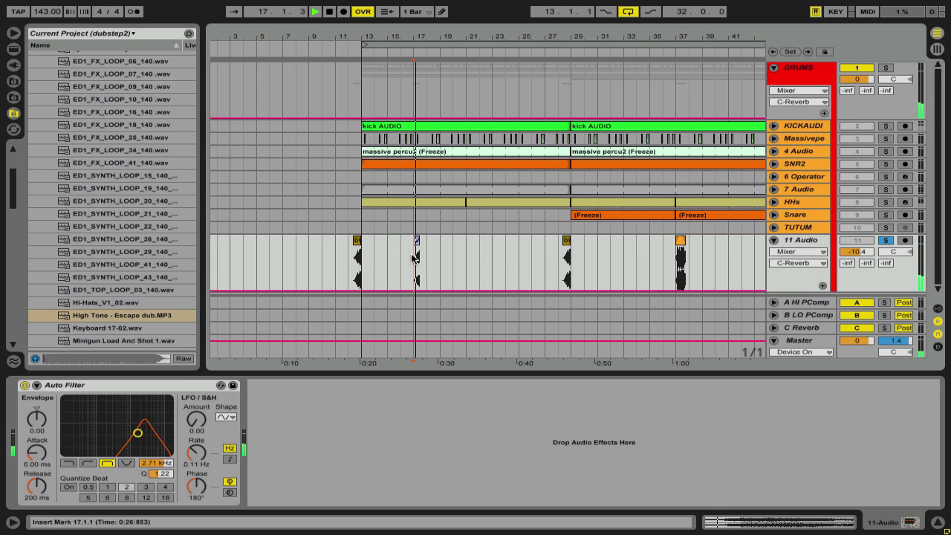
click(678, 255)
key(space)
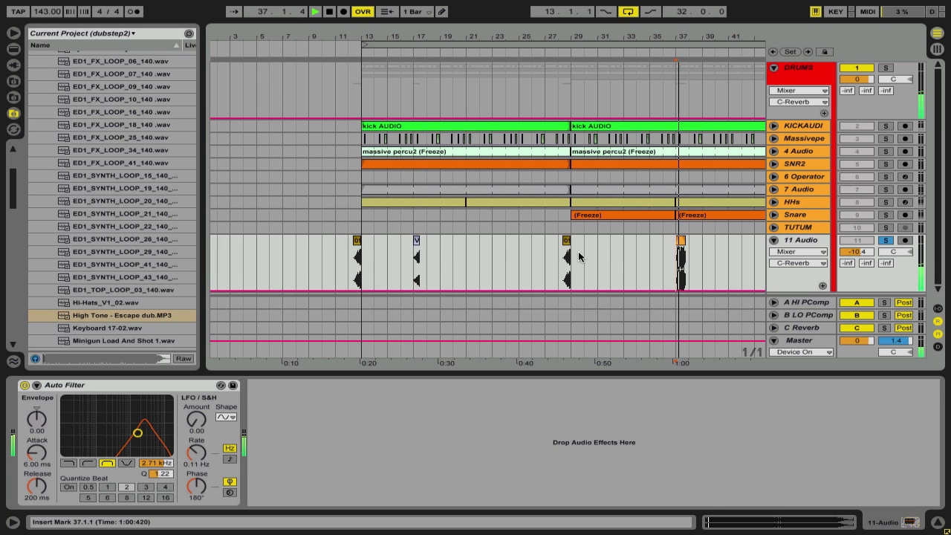
click(567, 256)
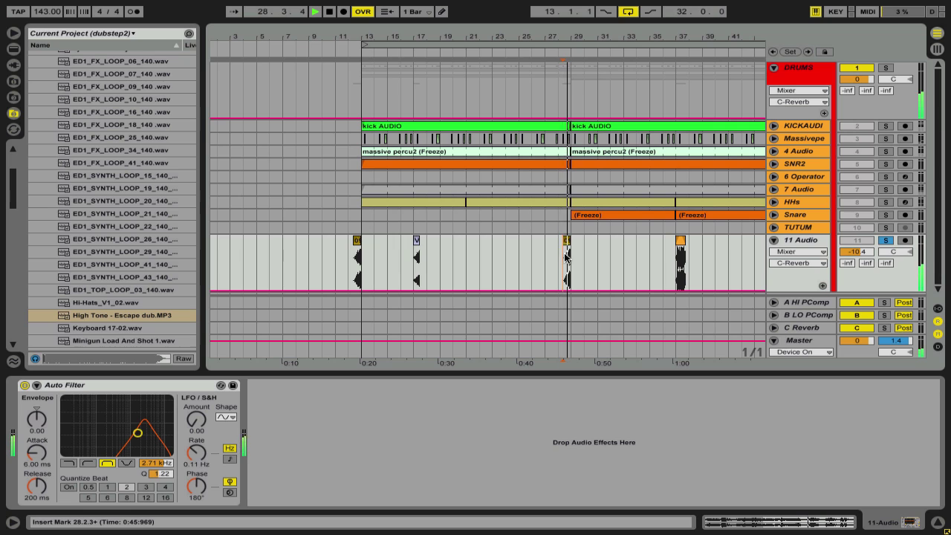
key(space)
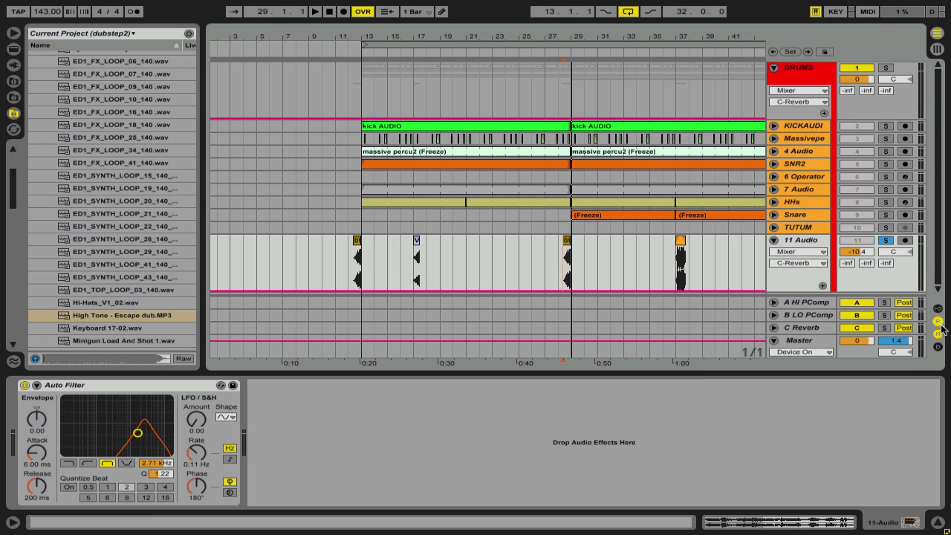
Step: Insert a new return track and load a Simple Delay on it
right_click(816, 332)
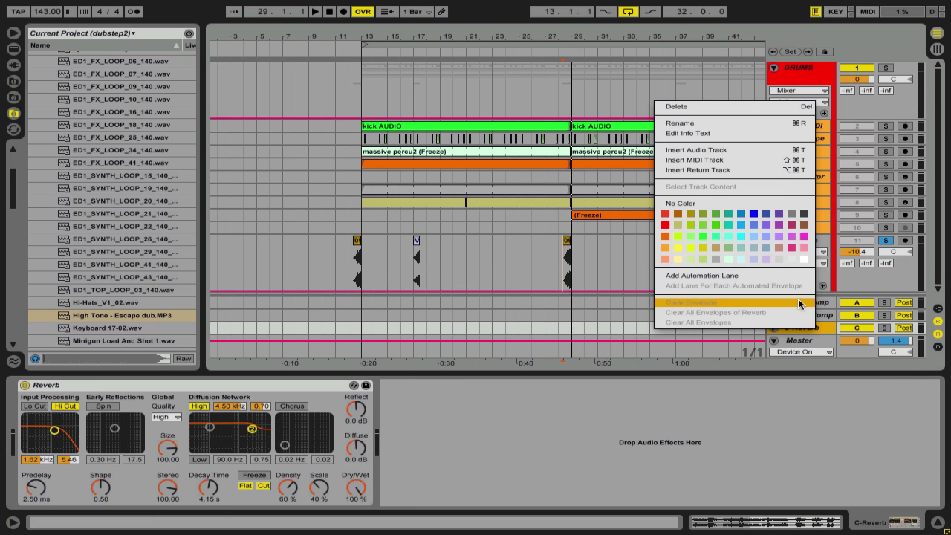
click(787, 170)
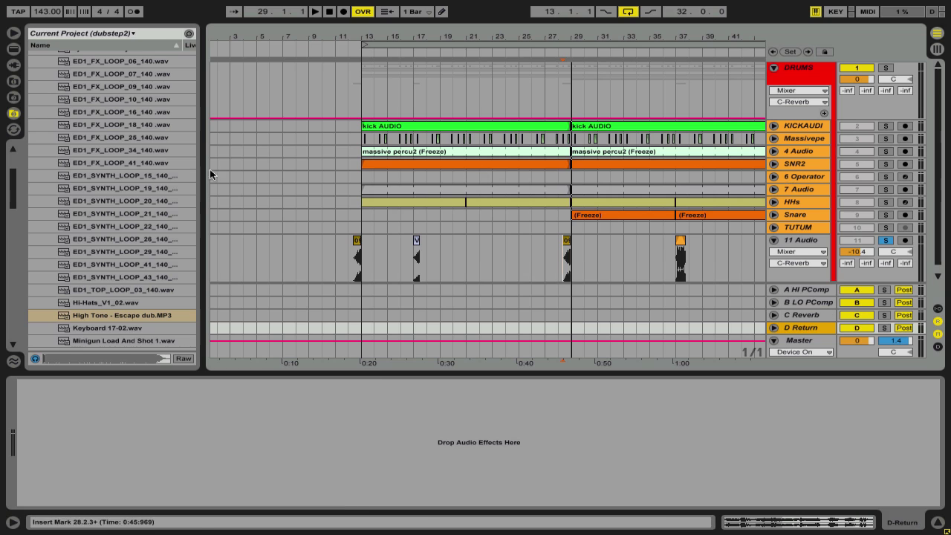
click(13, 52)
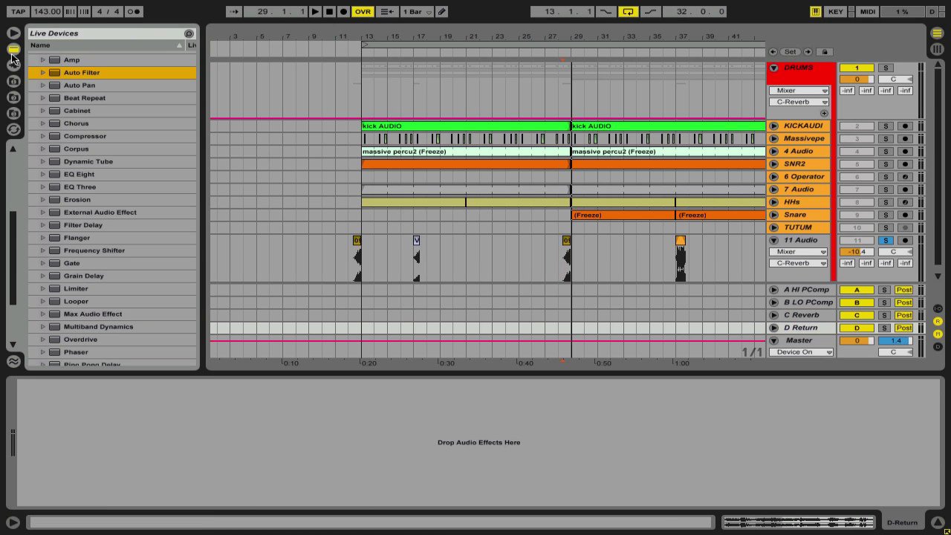
scroll(92, 257, down, 5)
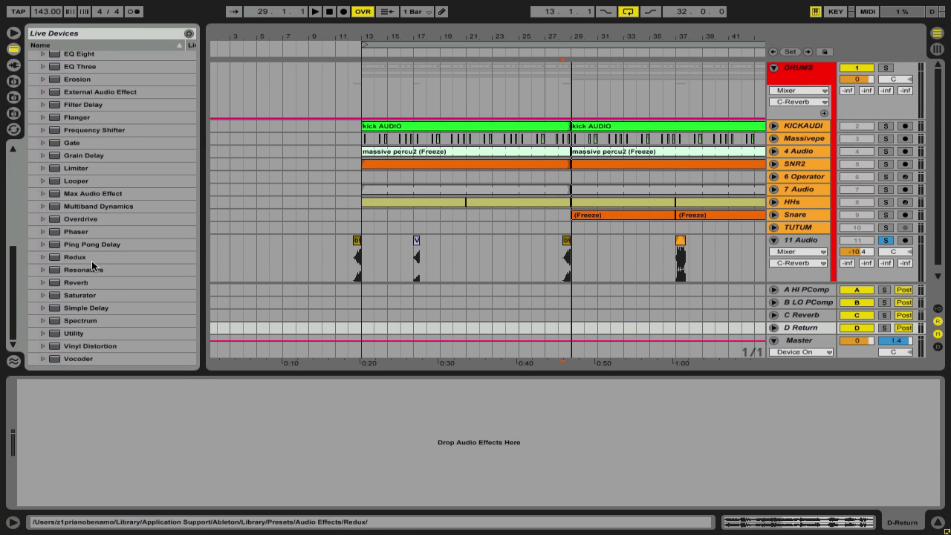
double_click(90, 312)
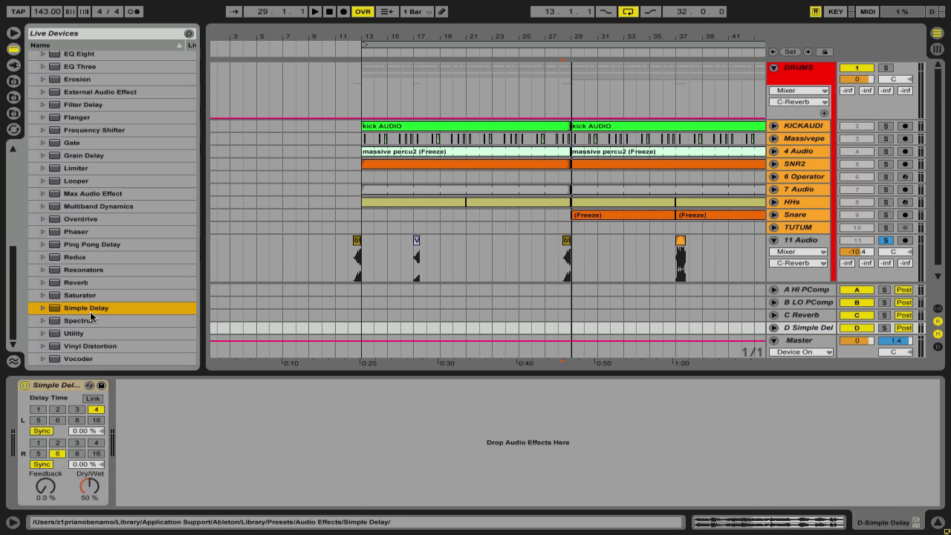
Step: Set the Simple Delay's left channel to Time mode, its unlinked right channel to 8 beat divisions, and feedback to 73%
click(89, 400)
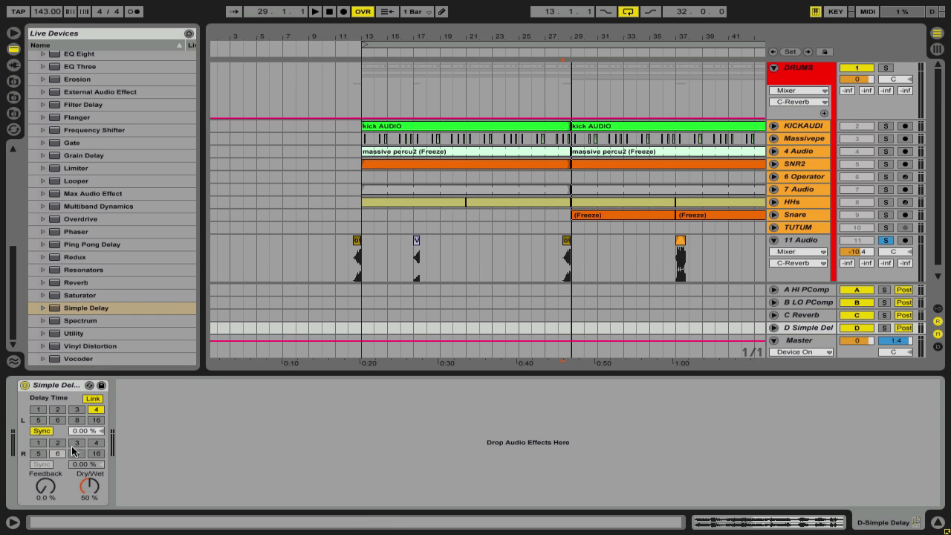
click(45, 431)
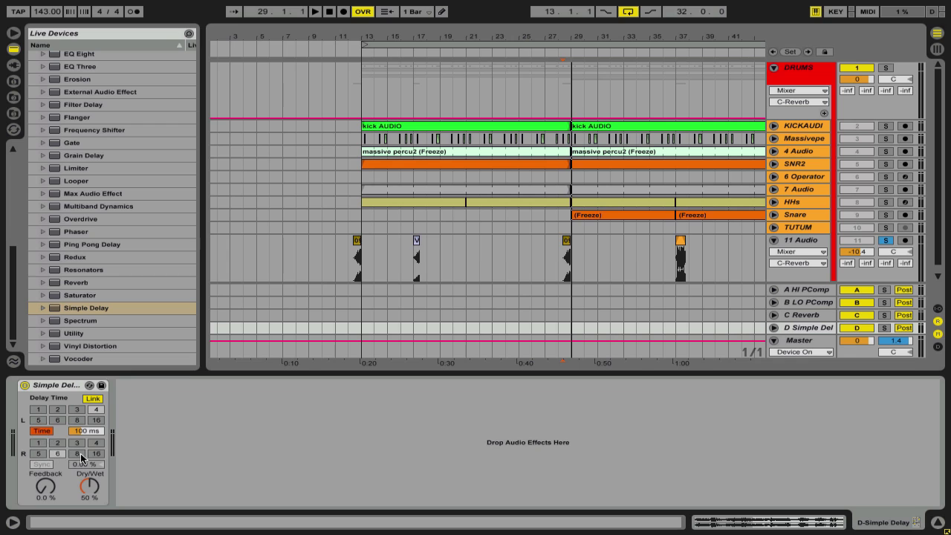
click(77, 453)
drag(45, 486, 46, 445)
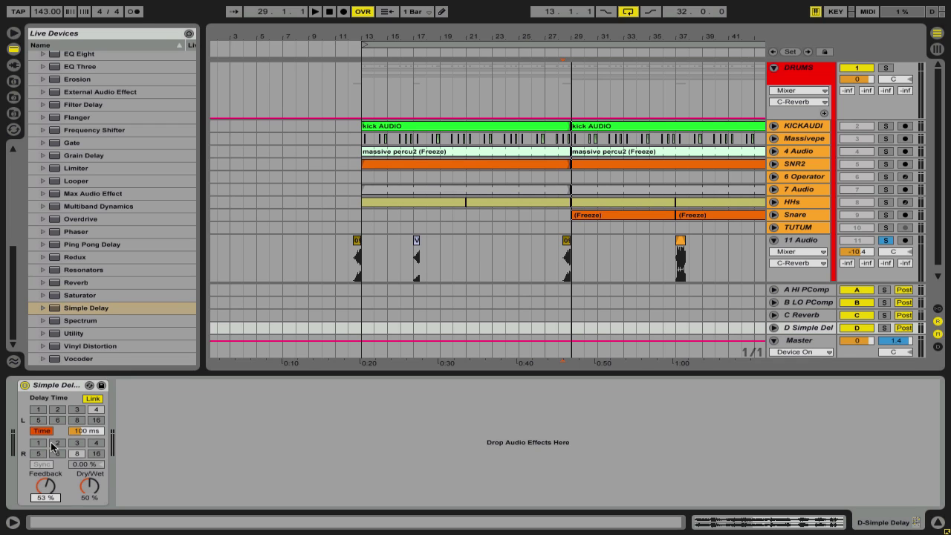
click(94, 399)
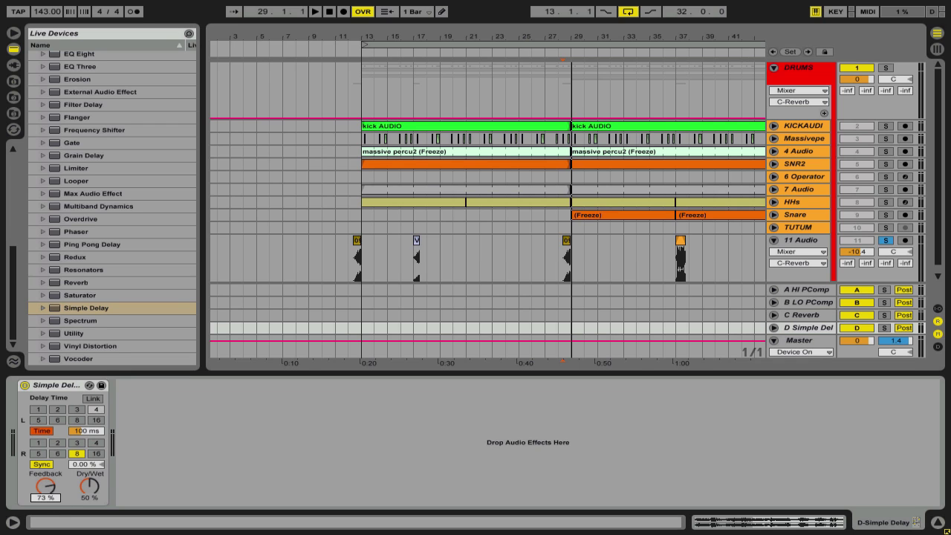
Step: Add a Limiter after the Simple Delay and raise the 11 Audio track's send D to 0, playing the result
click(71, 321)
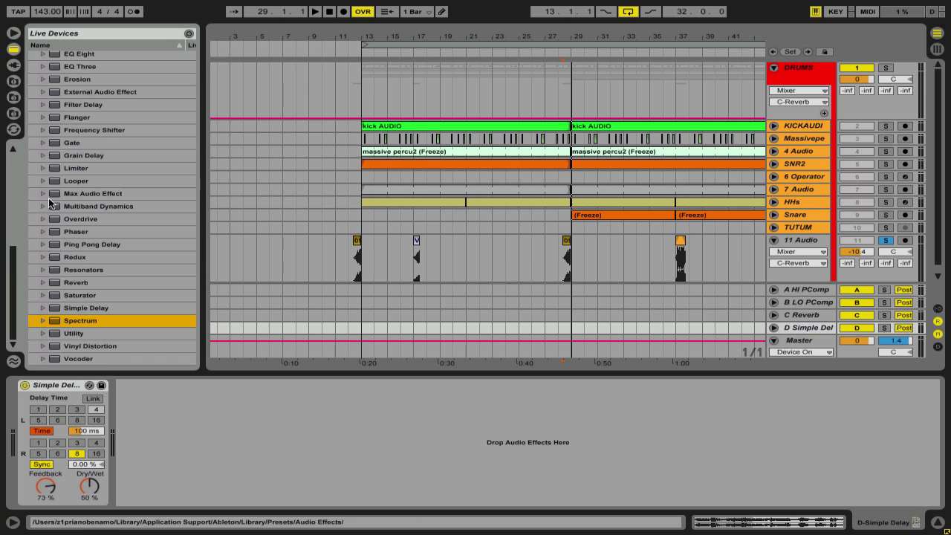
drag(66, 165, 141, 420)
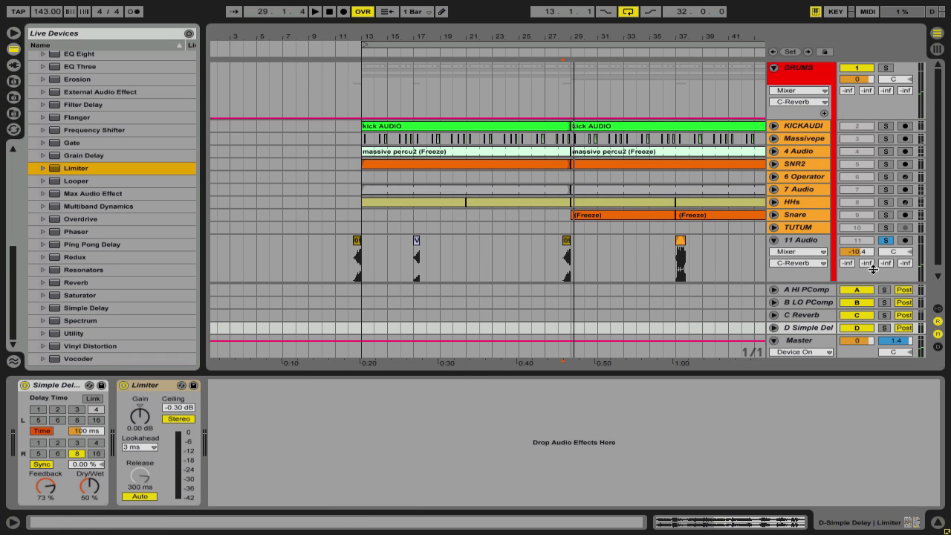
mouse_move(888, 265)
mouse_down()
mouse_move(888, 257)
mouse_move(890, 266)
mouse_up()
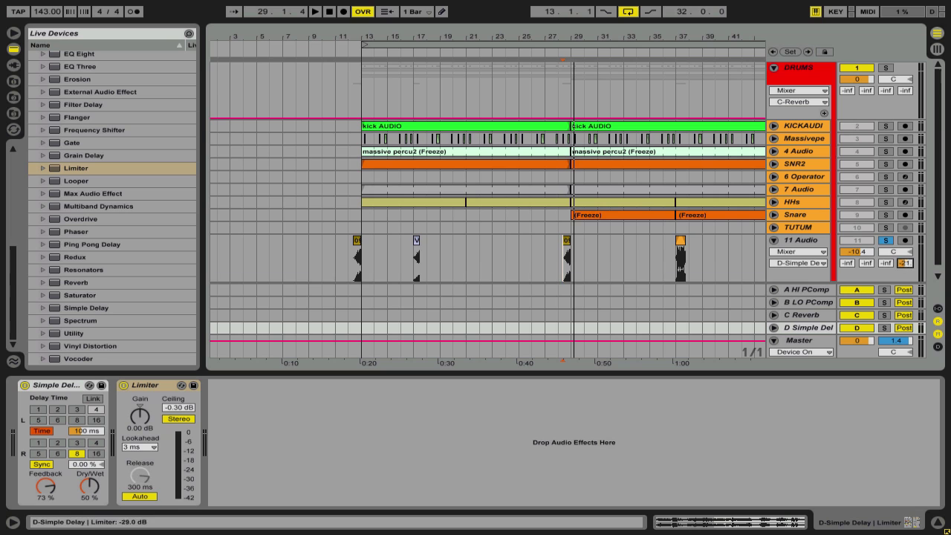
key(space)
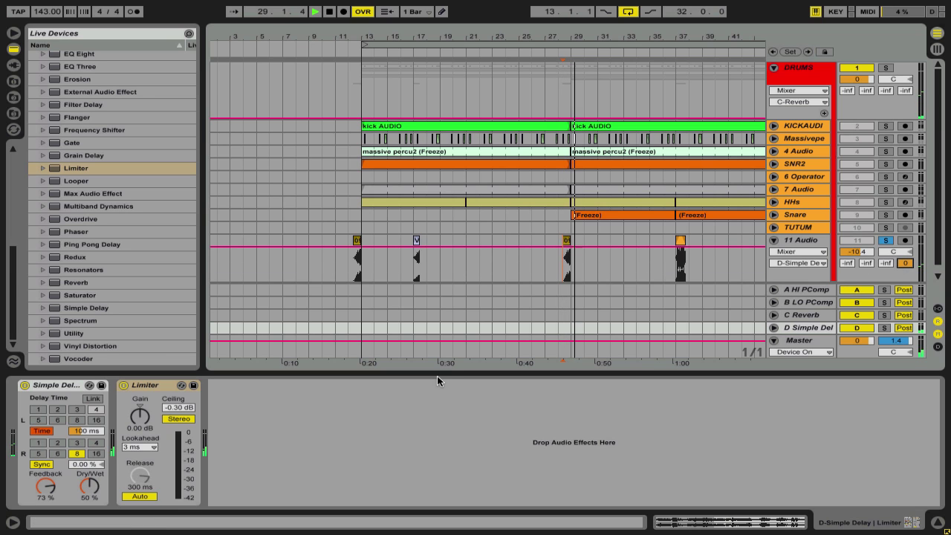
Step: Set the Limiter's gain to 13.9 dB and ceiling to -14.2 dB, and switch the left delay channel to Sync
drag(140, 416, 178, 432)
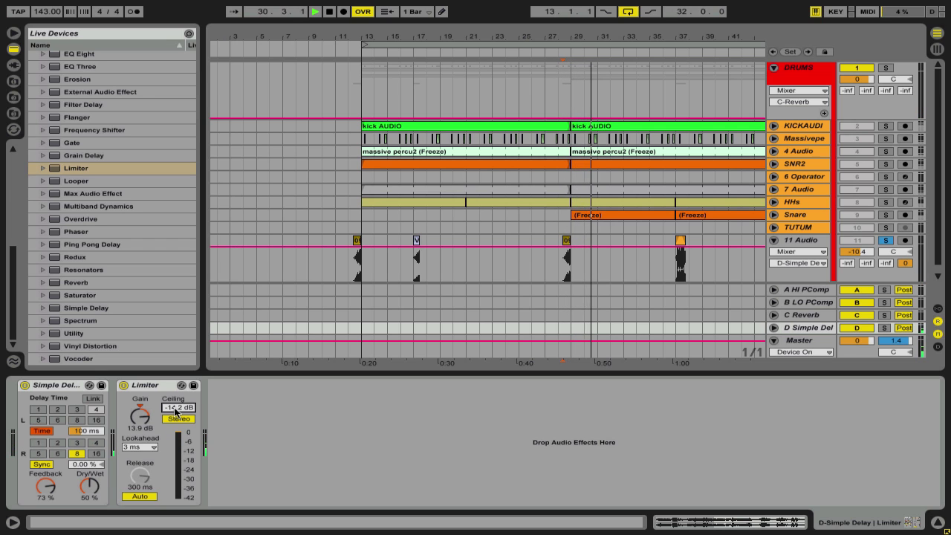
click(92, 399)
click(90, 399)
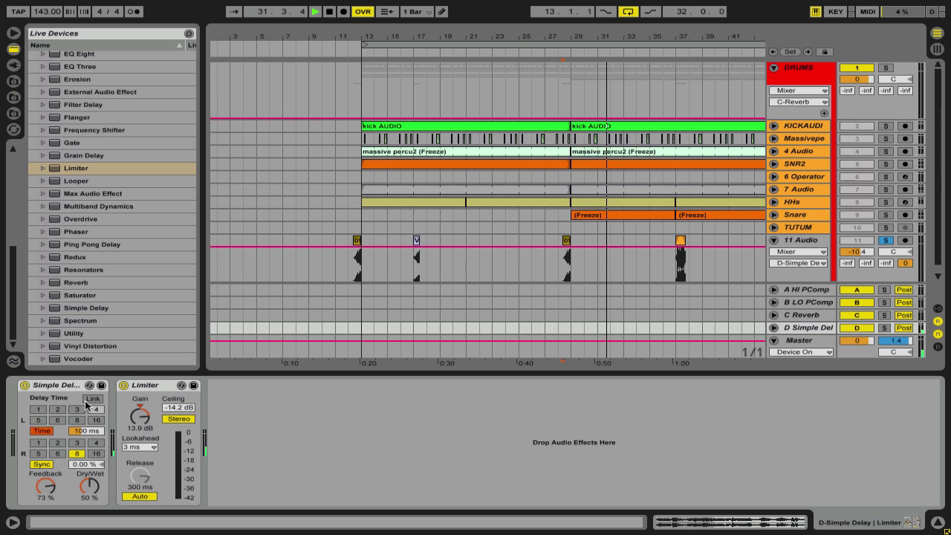
click(42, 432)
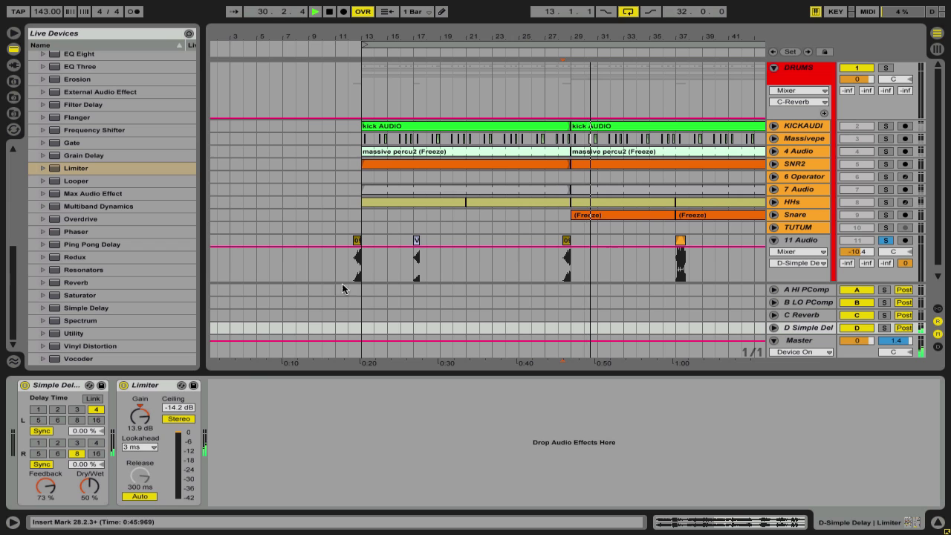
Step: Unsolo the 11 Audio track and play its clip before bar 13 within the full mix
click(421, 266)
click(424, 275)
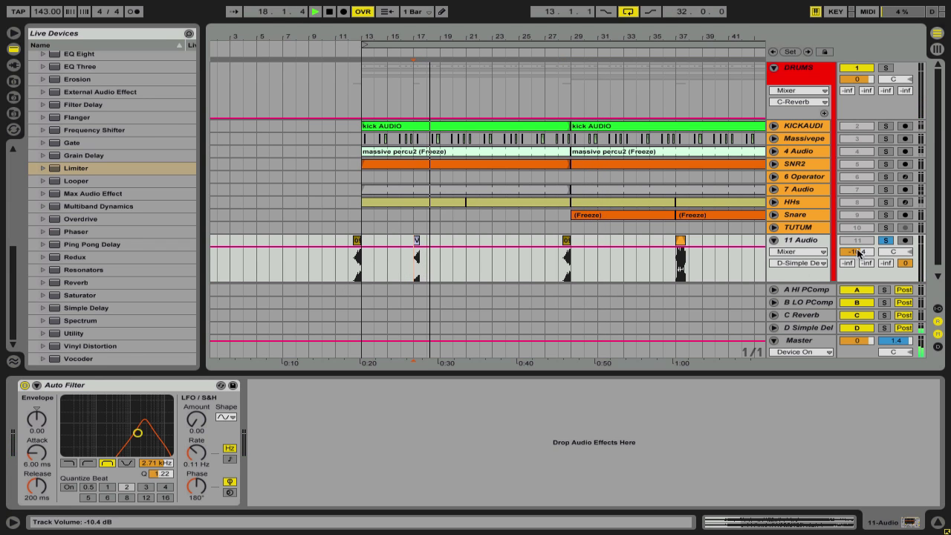
key(space)
click(885, 241)
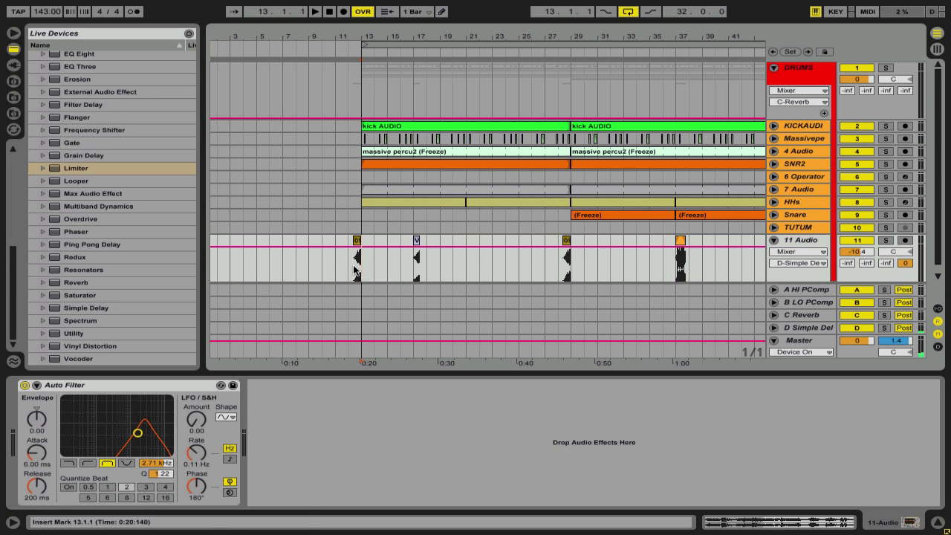
drag(363, 269, 354, 271)
key(space)
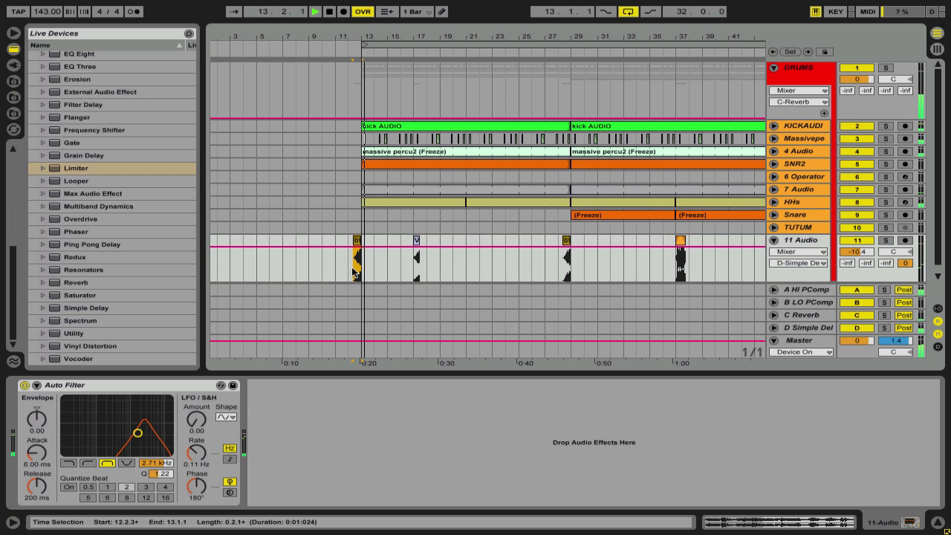
click(412, 272)
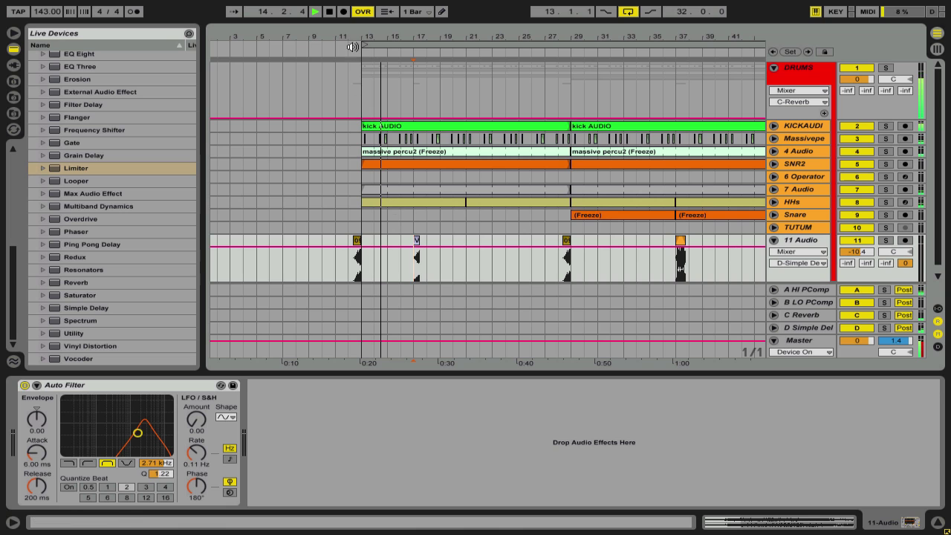
Step: Trim the start of the clip before bar 13 to 12.4.1, show its fades, and play the passage
drag(355, 36, 405, 197)
scroll(409, 199, down, 1)
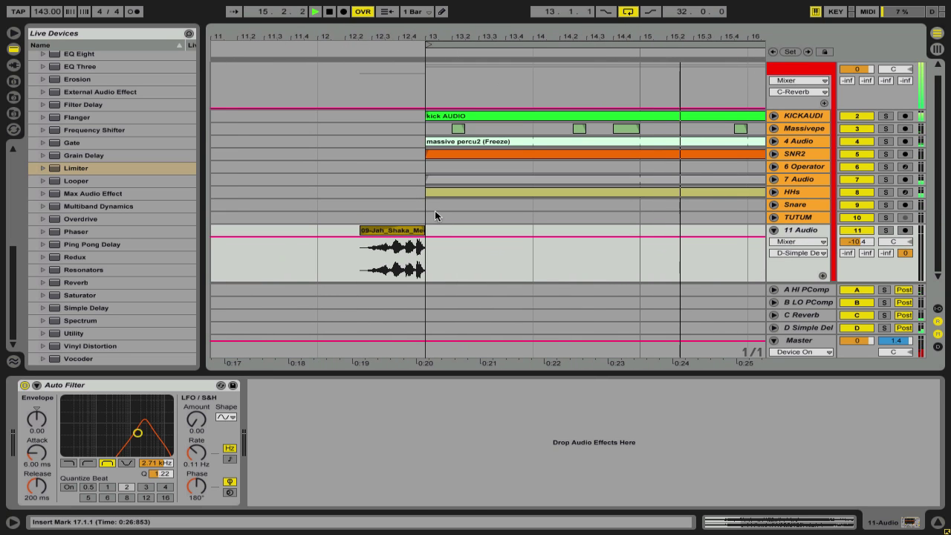
click(362, 231)
drag(362, 231, 399, 231)
key(super+alt+f)
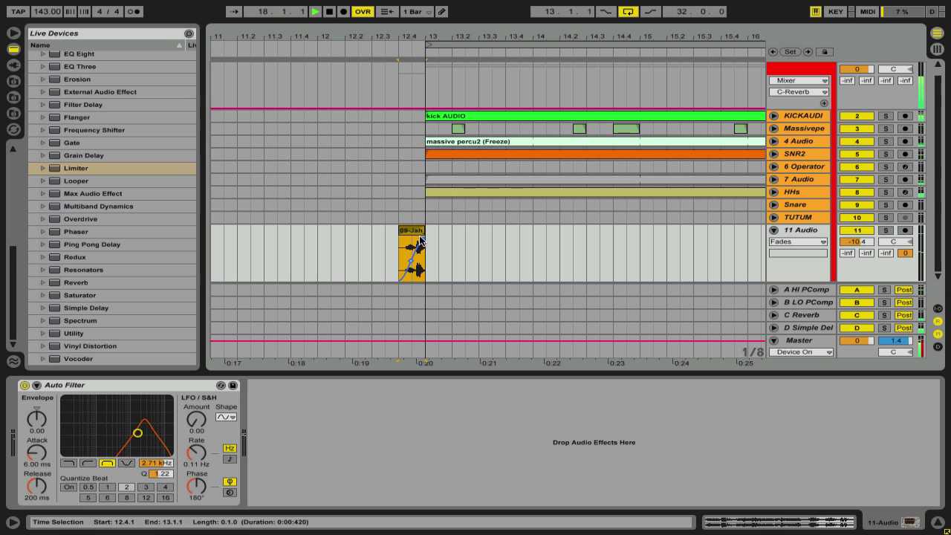
click(333, 239)
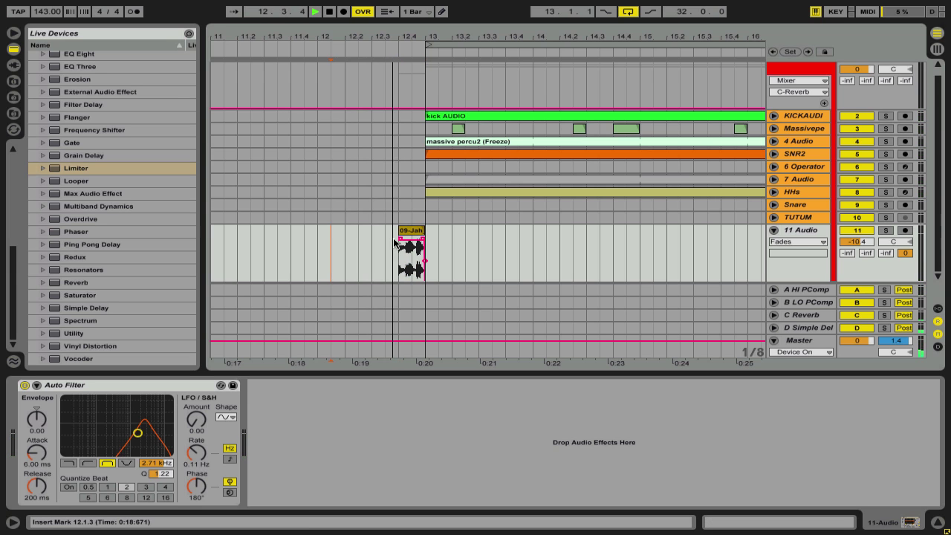
Step: Narrow the grid to 1/32, split the clip before bar 13 near 12.4.3, and shift its last piece 1/32 later
drag(399, 38, 399, 63)
click(427, 231)
key(super+1)
key(super+1)
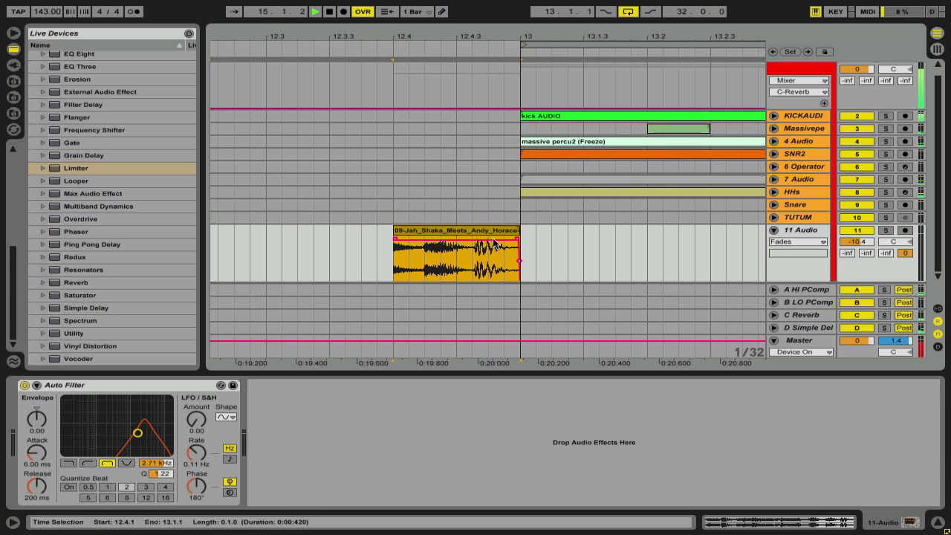
click(476, 255)
key(super+e)
drag(490, 231, 506, 231)
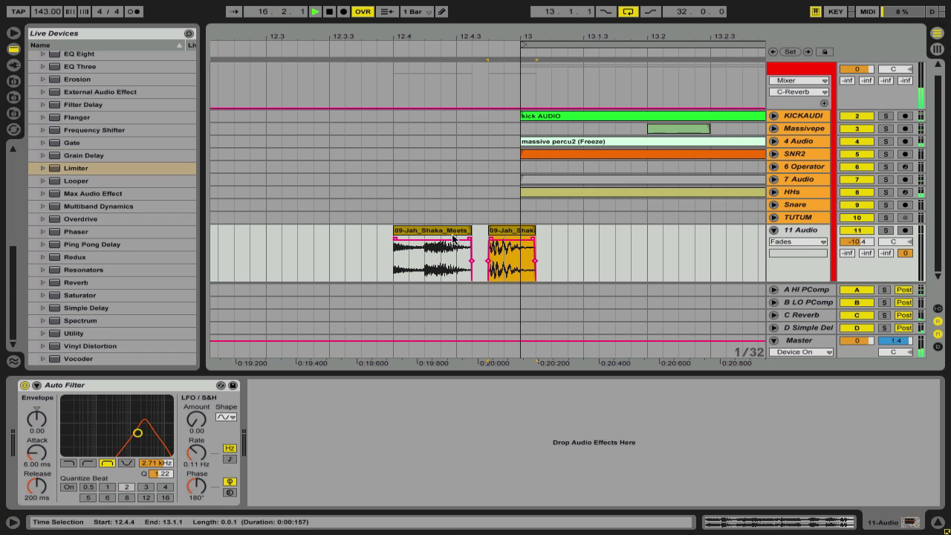
Step: Duplicate a 1/16 section of the first clip piece to fill the gap before the last piece
click(454, 239)
click(425, 260)
drag(424, 260, 451, 260)
key(super+d)
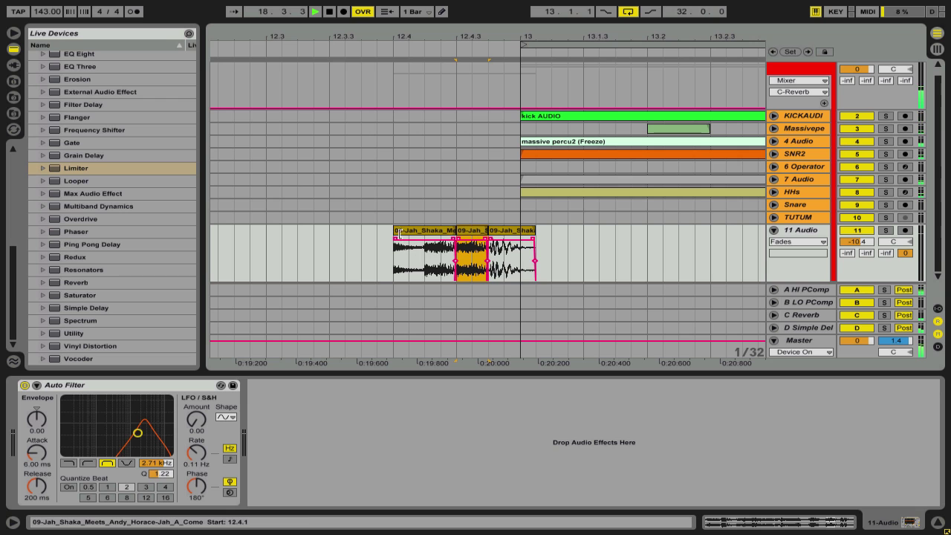
Step: Extend the start of the first clip piece back to 12.3.3 and listen to the edited sequence
drag(398, 235, 349, 236)
click(336, 252)
key(space)
key(space)
Step: Delete the section of the first clip piece between 12.3.3 and 12.4.1
drag(439, 36, 439, 16)
drag(416, 256, 389, 256)
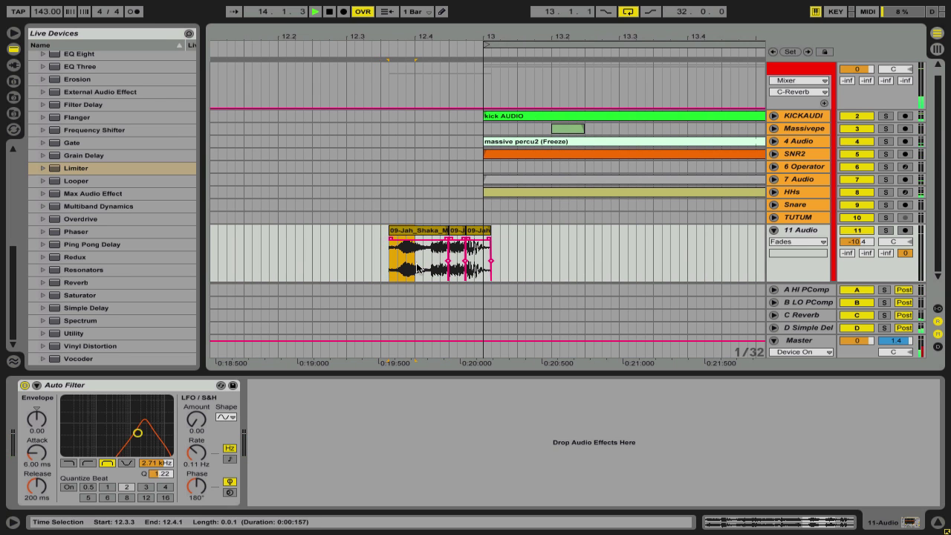
key(Delete)
Step: Widen the grid to 1/8 and place the insert marker at 18.1.1 on the 11 Audio track
drag(463, 37, 463, 21)
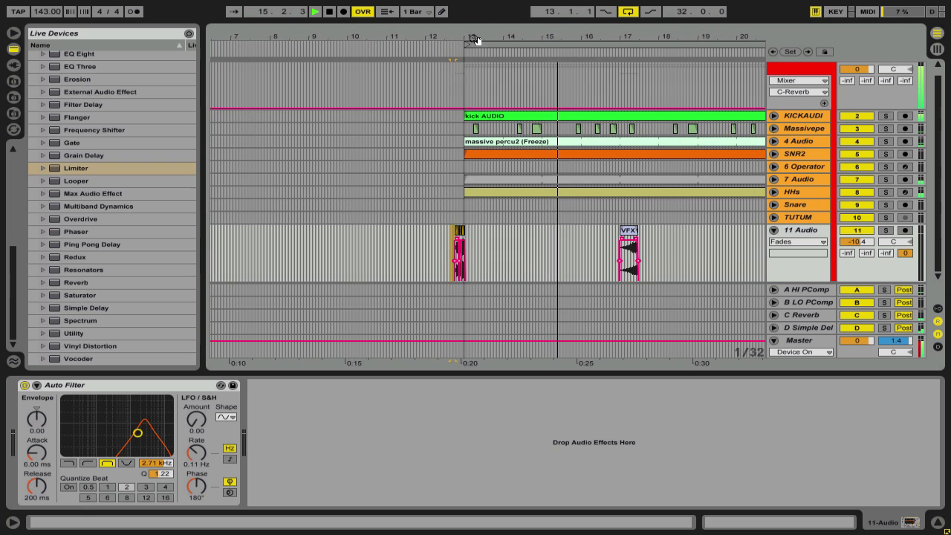
click(803, 232)
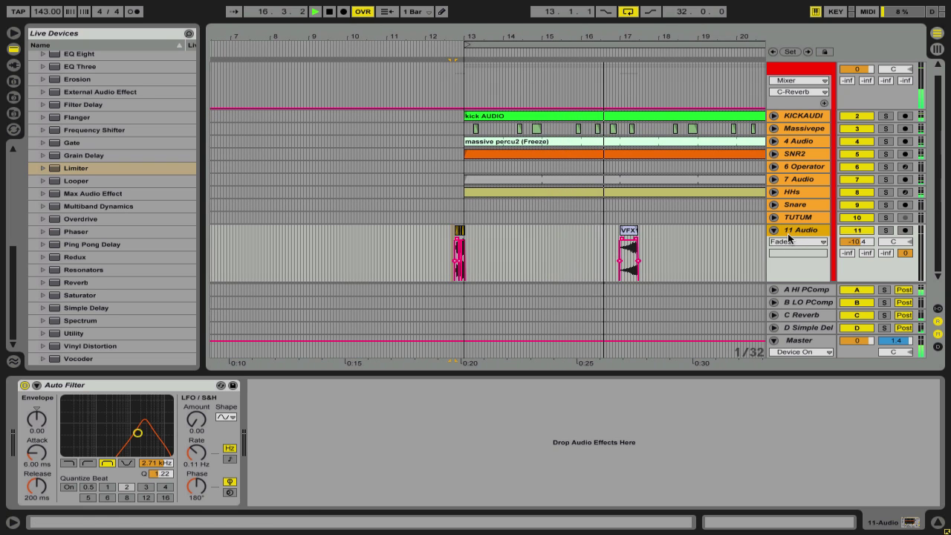
key(super+2)
key(super+2)
click(658, 243)
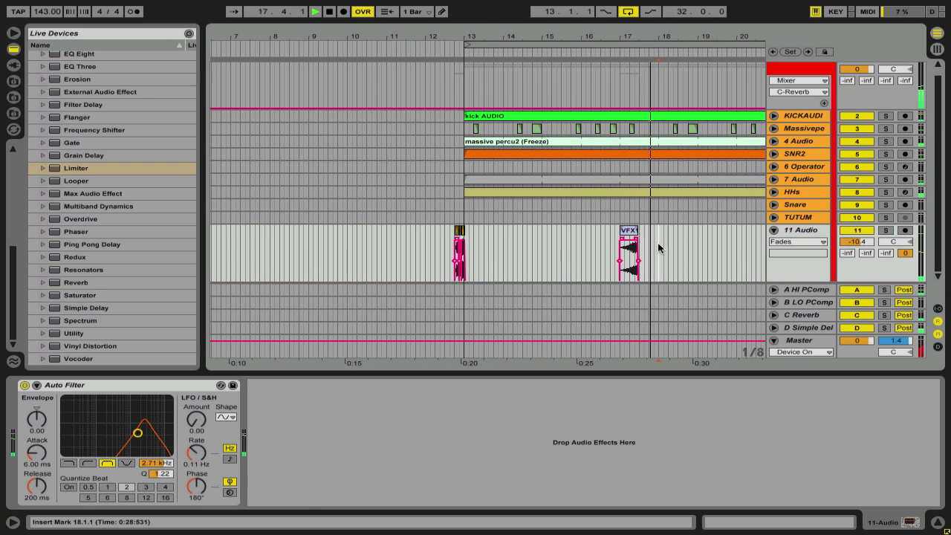
Step: Move the VFX1 Uplifter clip half a bar earlier to 16.3.1 on a 1/2 grid and listen from 16.1.1
key(super+3)
key(super+2)
key(super+2)
key(super+3)
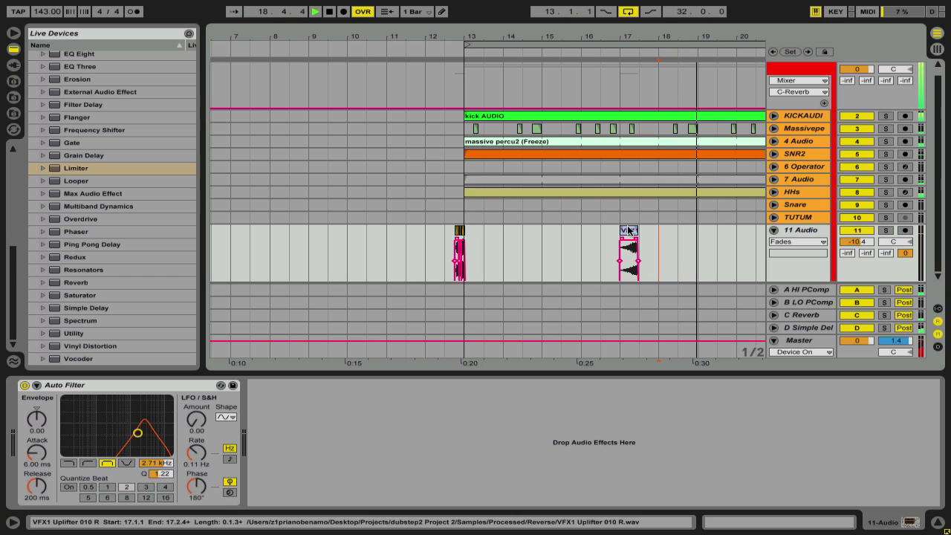
drag(627, 239, 608, 237)
click(574, 255)
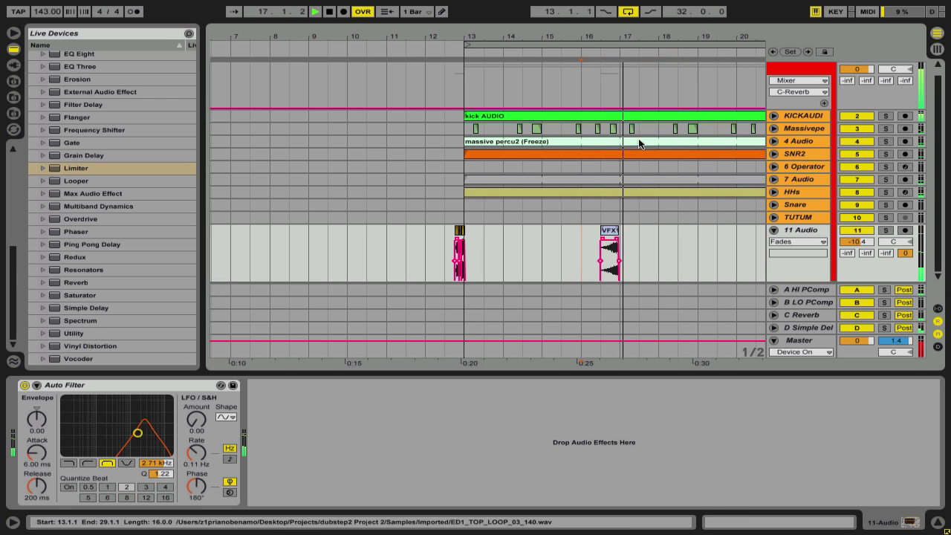
Step: Trim the uplifter clip's start to 16.4.1, lengthen its fade-in across the clip, and replay from 16.3.1
drag(634, 35, 621, 119)
drag(576, 231, 583, 231)
key(super+1)
drag(523, 231, 579, 239)
click(521, 243)
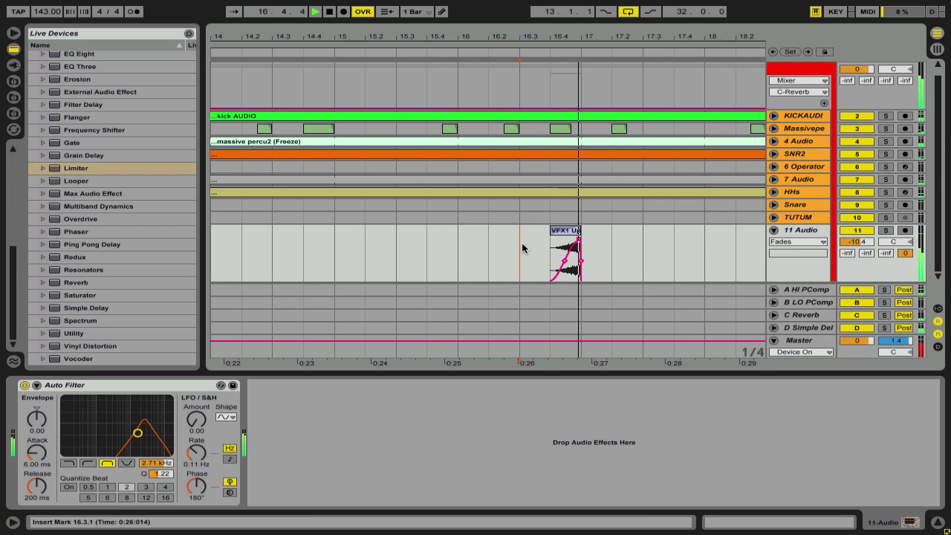
Step: Move the orange clip from bar 37 to 28.1.1 over the 09-Jah clip and delete the leftover 09-Jah piece before bar 29
drag(556, 38, 311, 14)
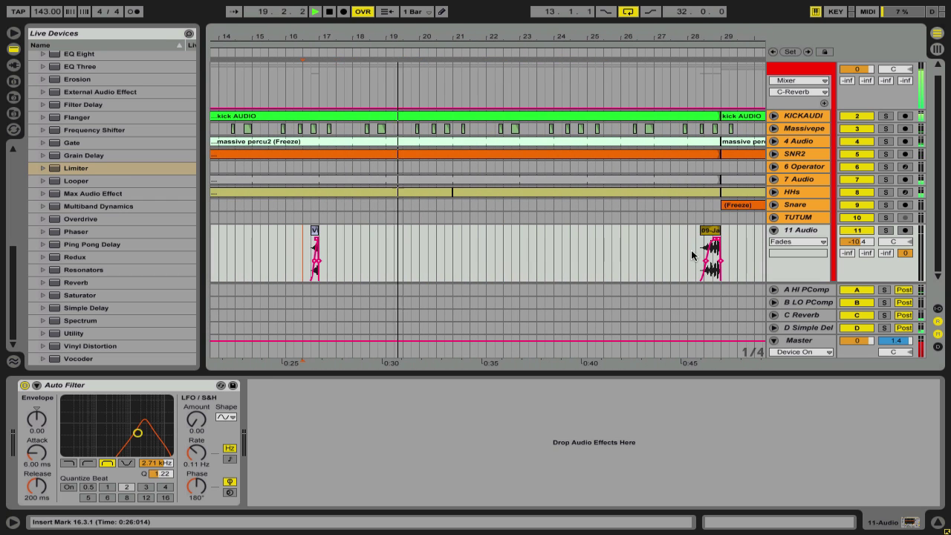
scroll(497, 245, right, 5)
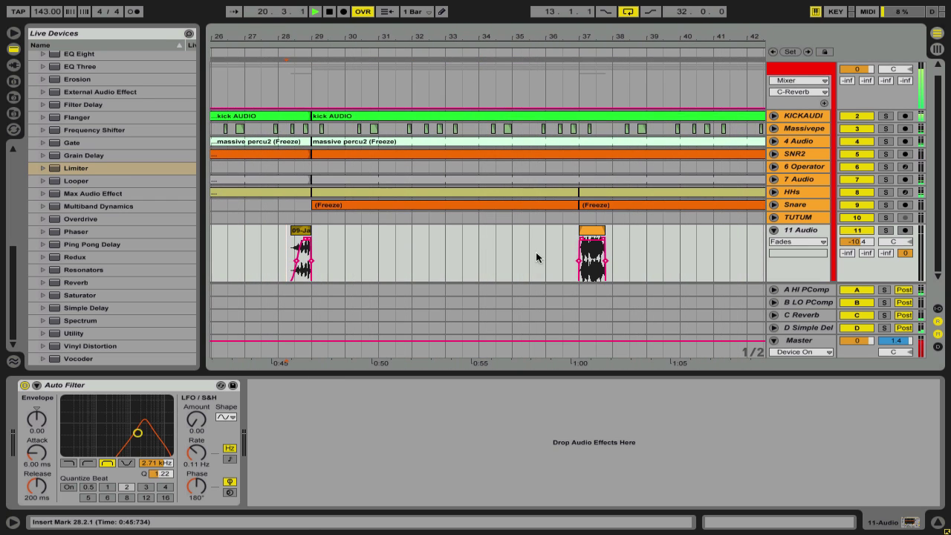
drag(535, 251, 643, 250)
drag(362, 250, 284, 251)
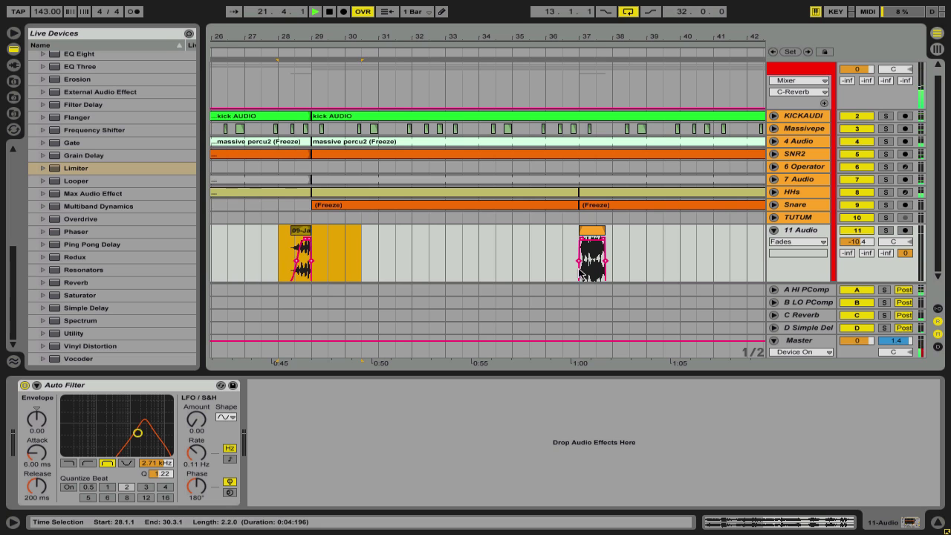
drag(582, 274, 271, 259)
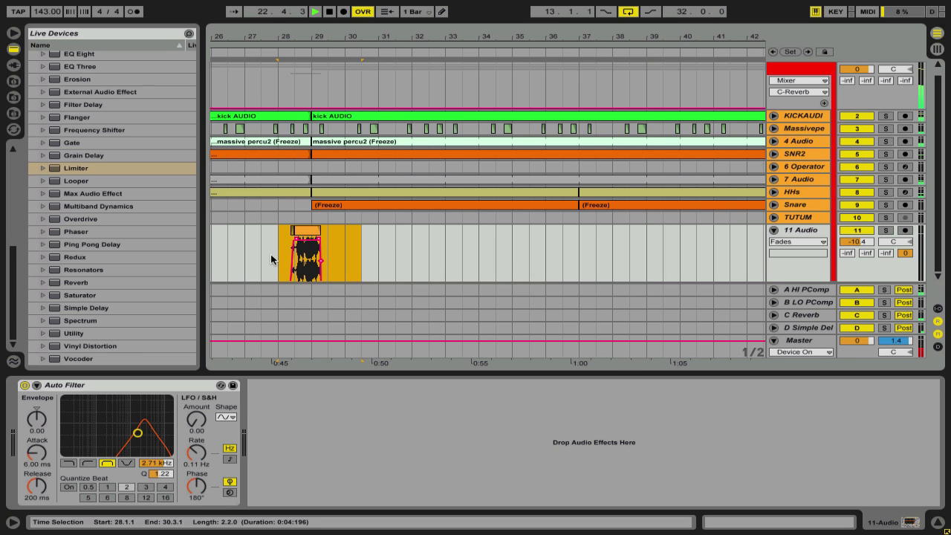
key(super+z)
key(super+z)
click(269, 256)
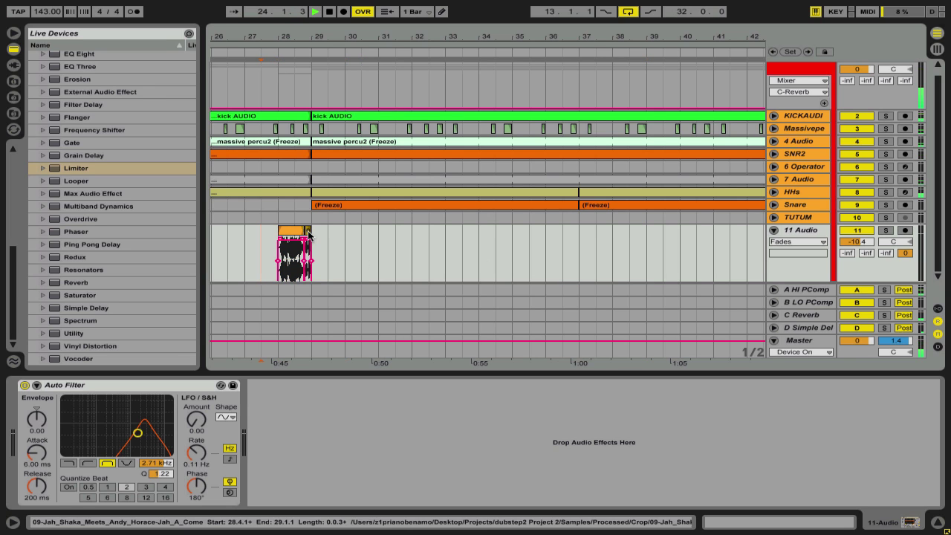
drag(308, 235, 305, 237)
drag(281, 37, 302, 43)
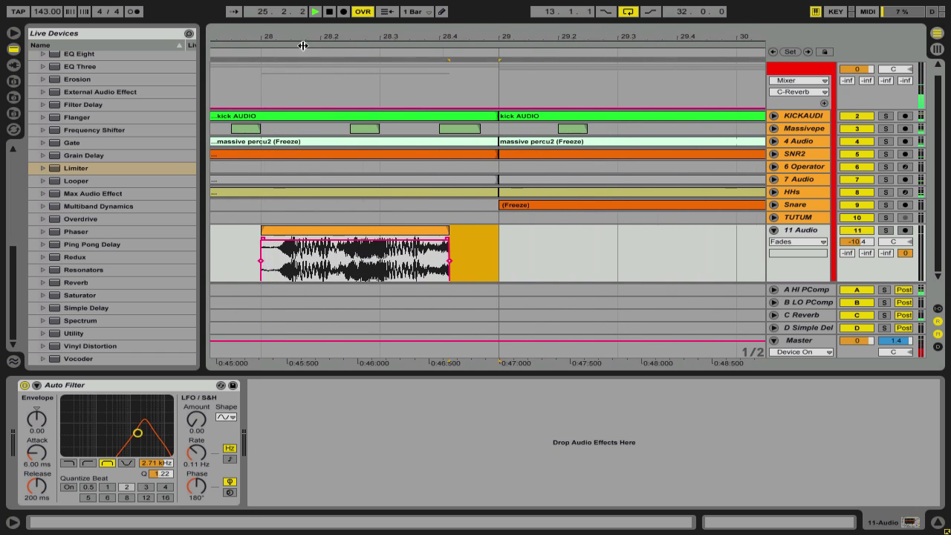
Step: Shift the orange clip to start at 28.2.1, set its end at 29.1.1, and listen from 28.1.1
drag(318, 256, 349, 256)
drag(483, 235, 499, 236)
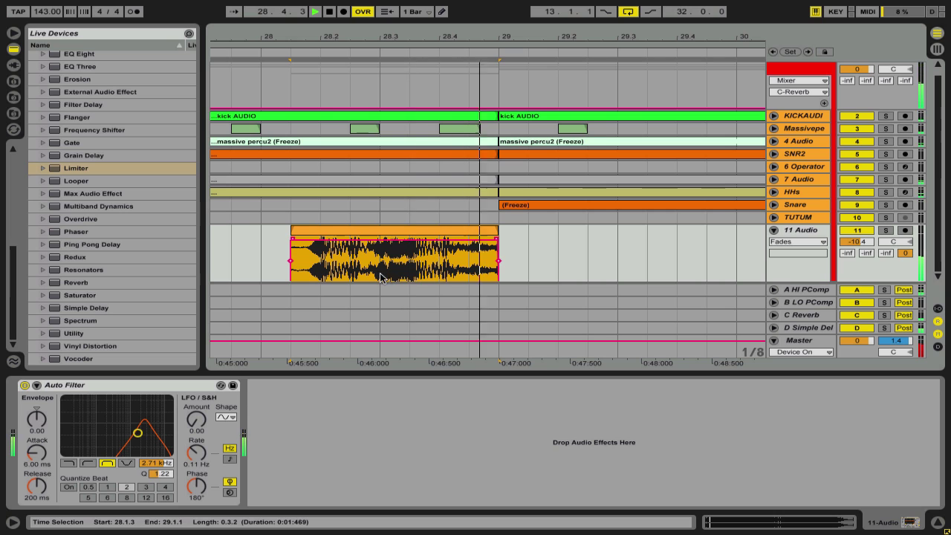
drag(437, 261, 466, 256)
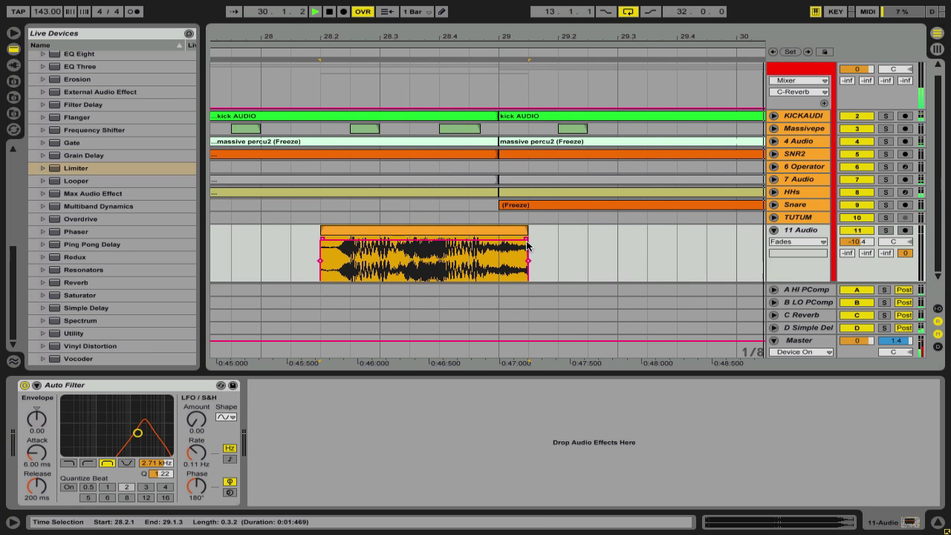
drag(527, 236, 498, 236)
click(268, 257)
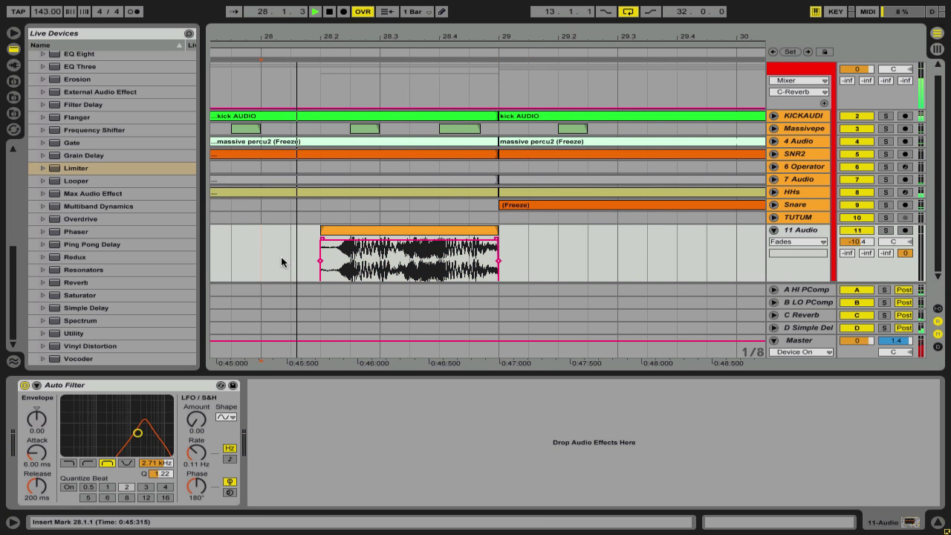
Step: Shift the orange clip to start at 28.2.3, trim its end to 29.1.1, and listen to it from 28.1.1
click(410, 236)
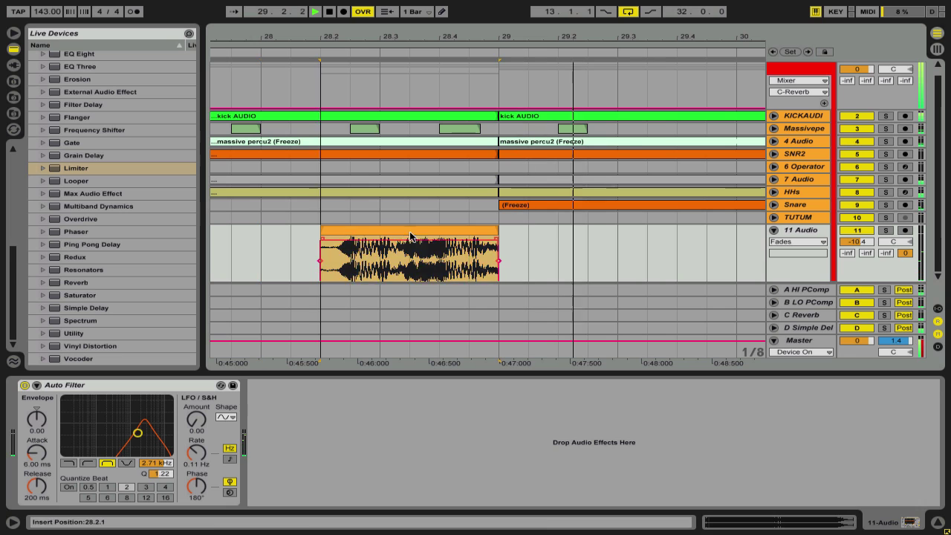
drag(410, 236, 440, 236)
click(259, 257)
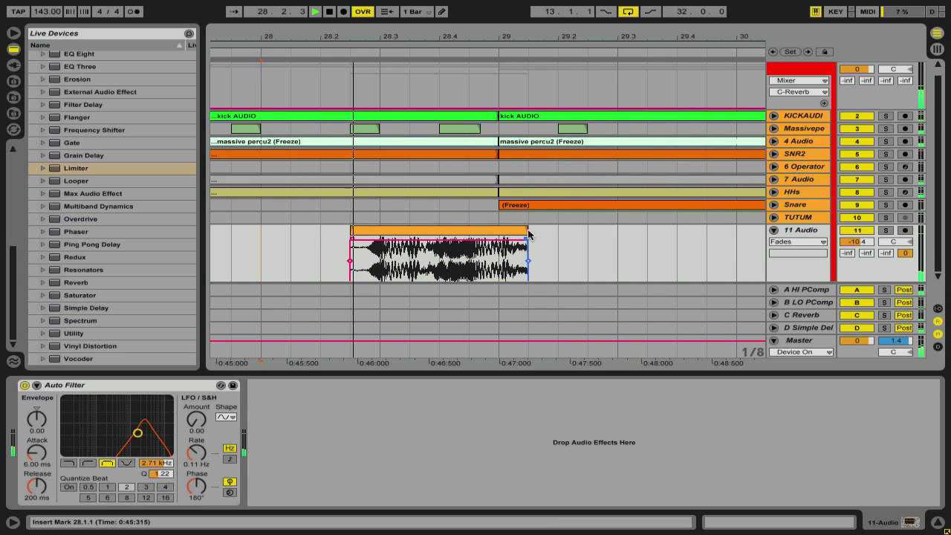
drag(528, 236, 499, 236)
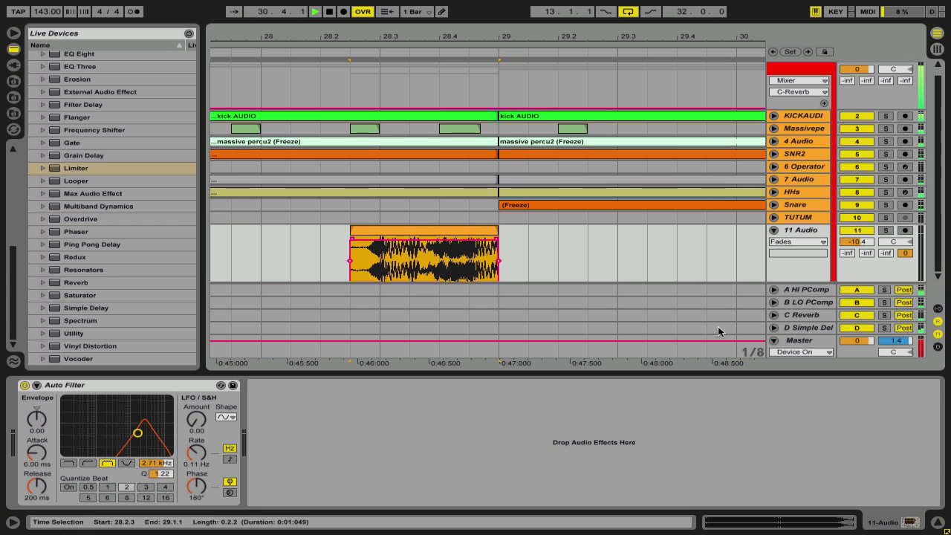
Step: Rename the D return track as DUB, switching its Simple Delay off and back on
click(813, 328)
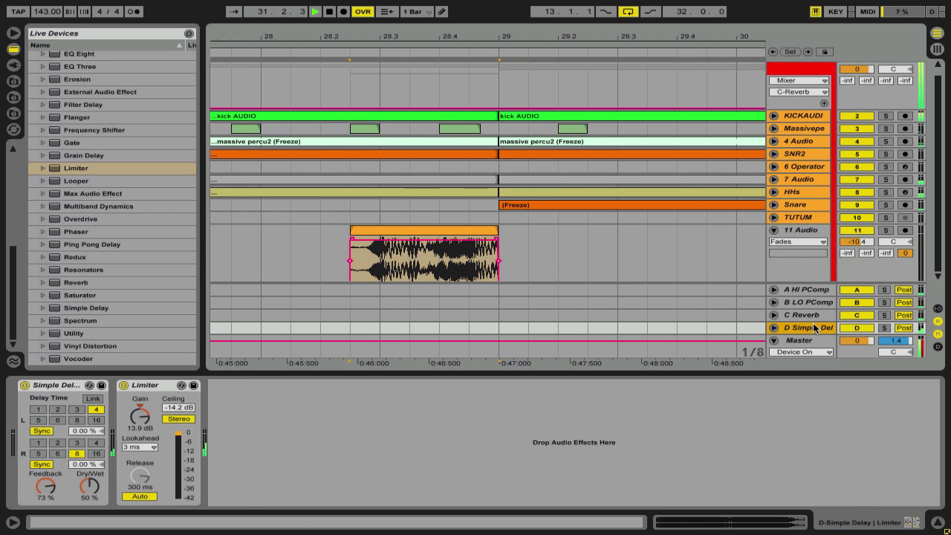
click(24, 386)
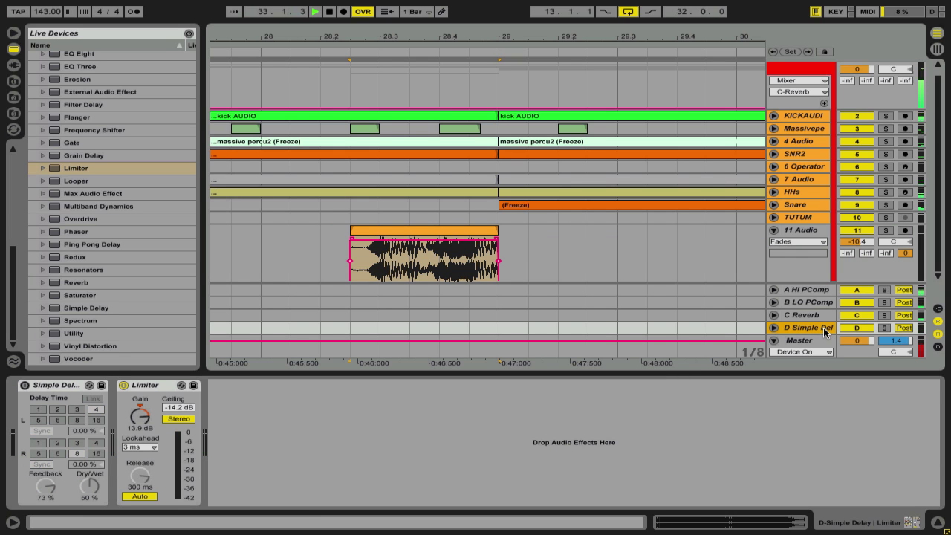
key(Return)
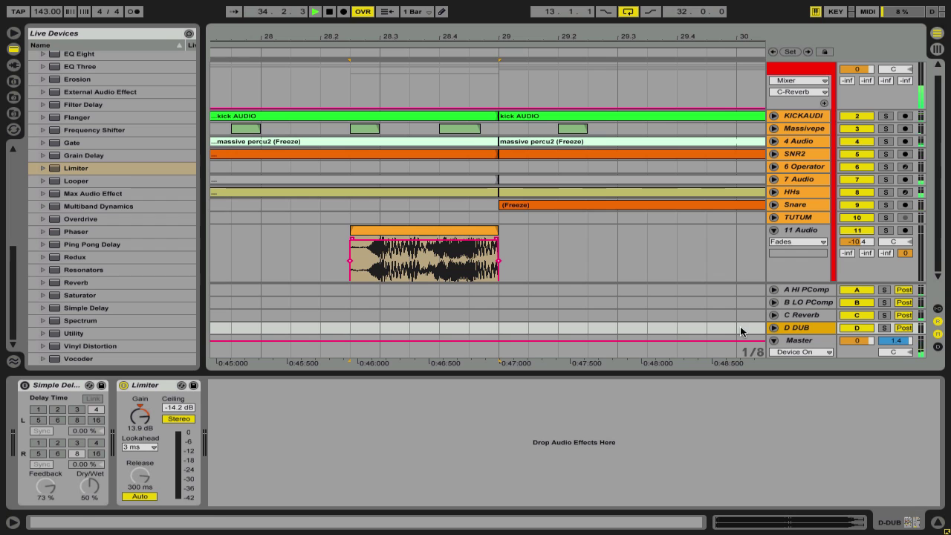
click(25, 385)
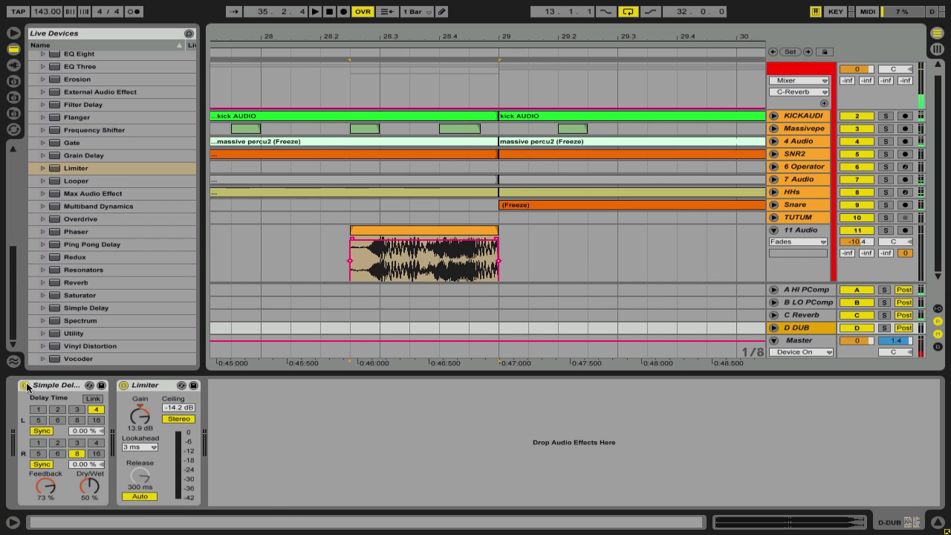
Step: Link the Simple Delay's channels, set the delay time to 8, and play the arrangement to hear it
key(space)
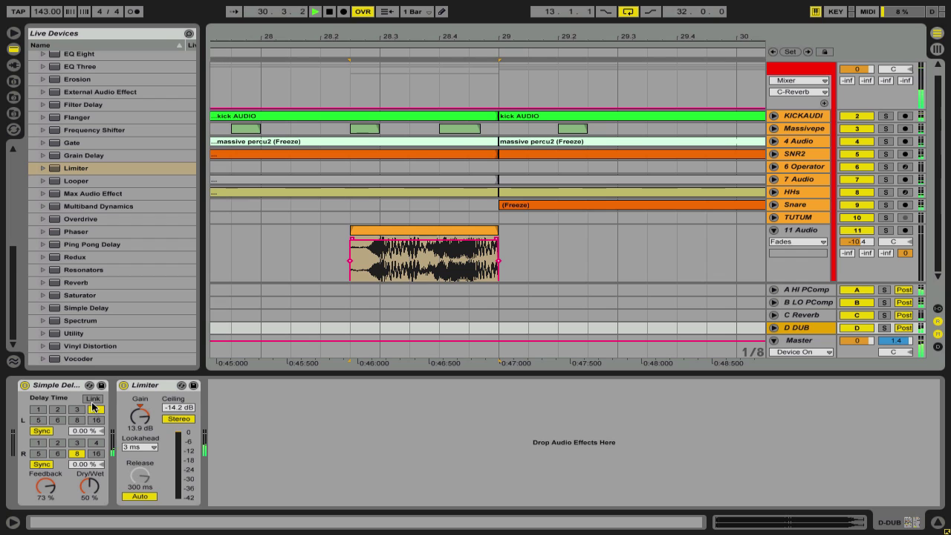
click(93, 399)
click(84, 420)
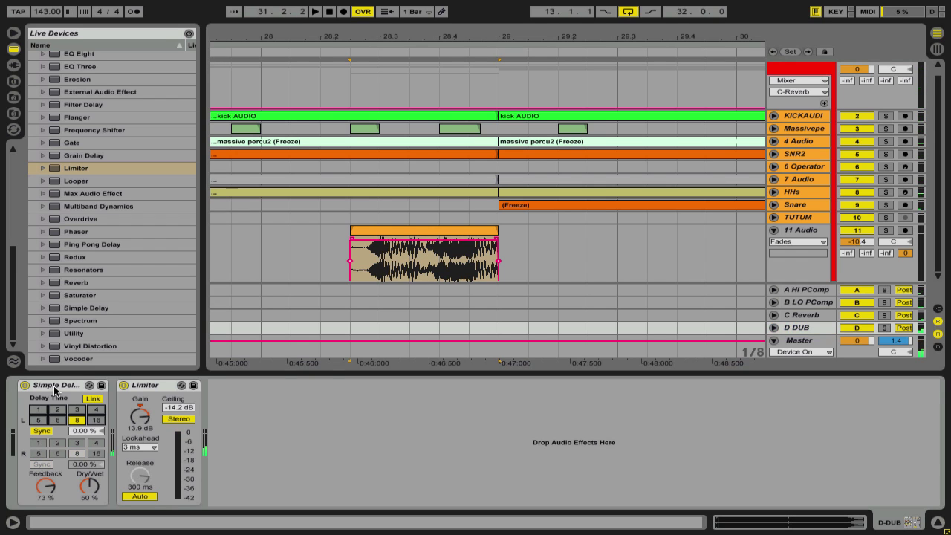
key(space)
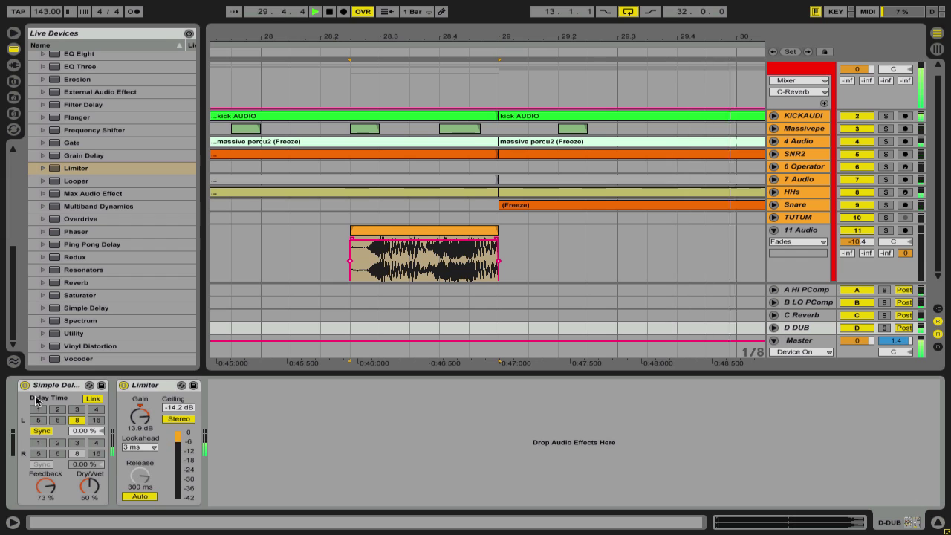
Step: Try a linked delay time of 16 on the Simple Delay and compare it with the device bypassed
click(96, 421)
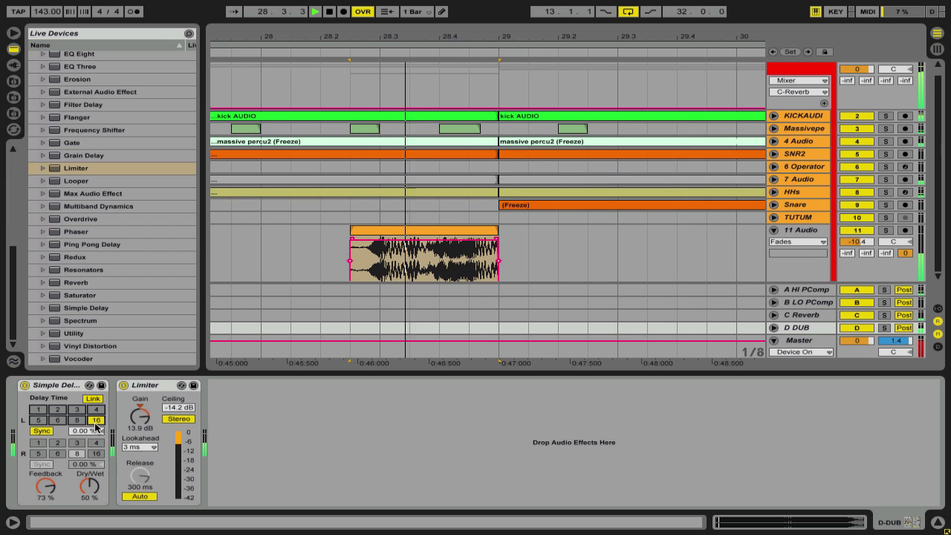
click(25, 386)
click(26, 387)
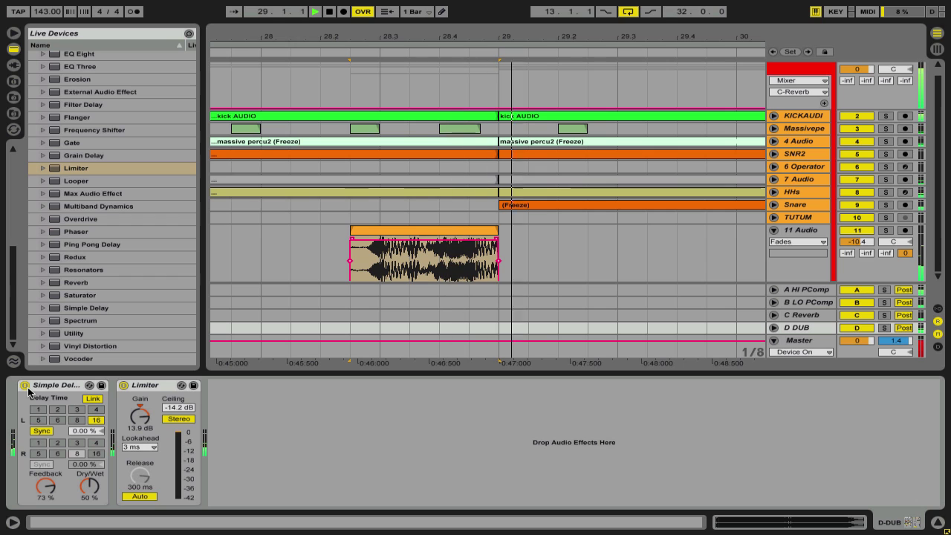
Step: Unlink the Simple Delay's channels, set the left delay time to 8 and the right to 16, and listen
click(76, 421)
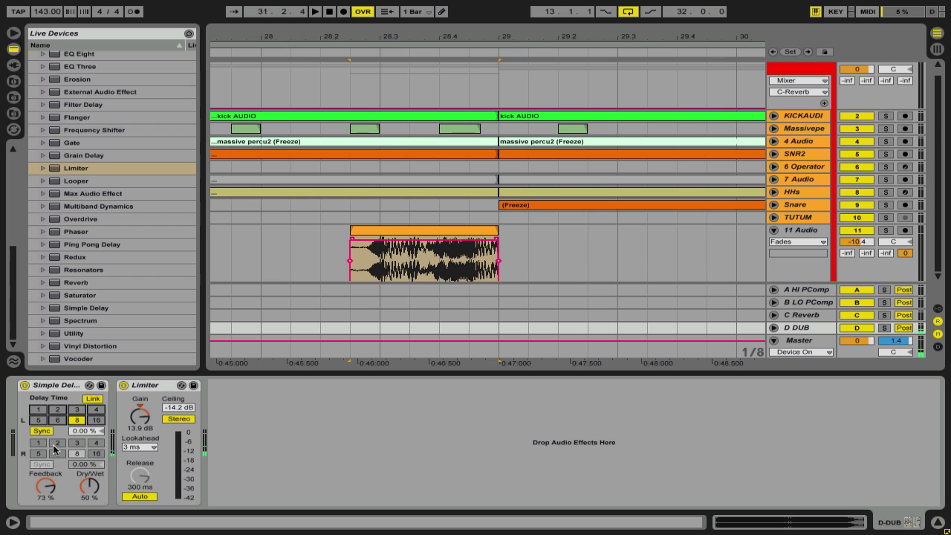
click(90, 399)
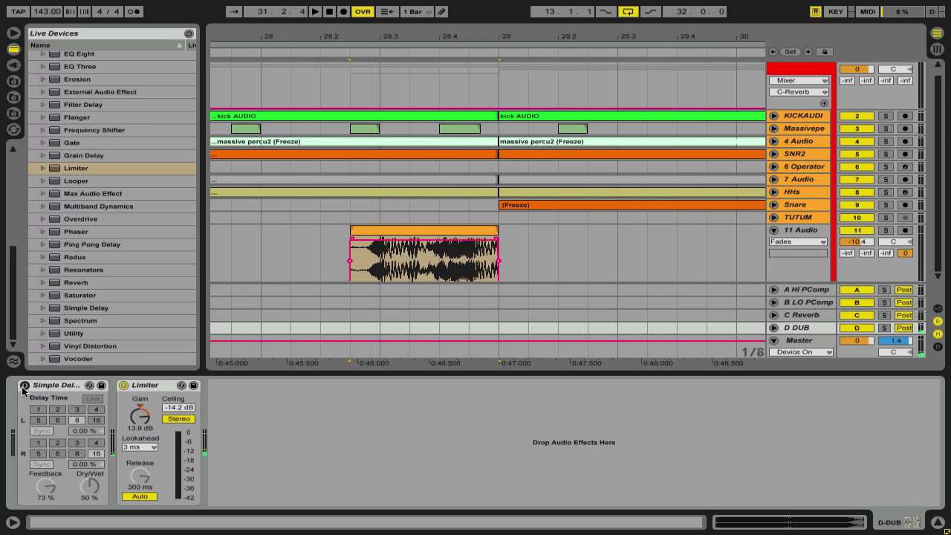
key(space)
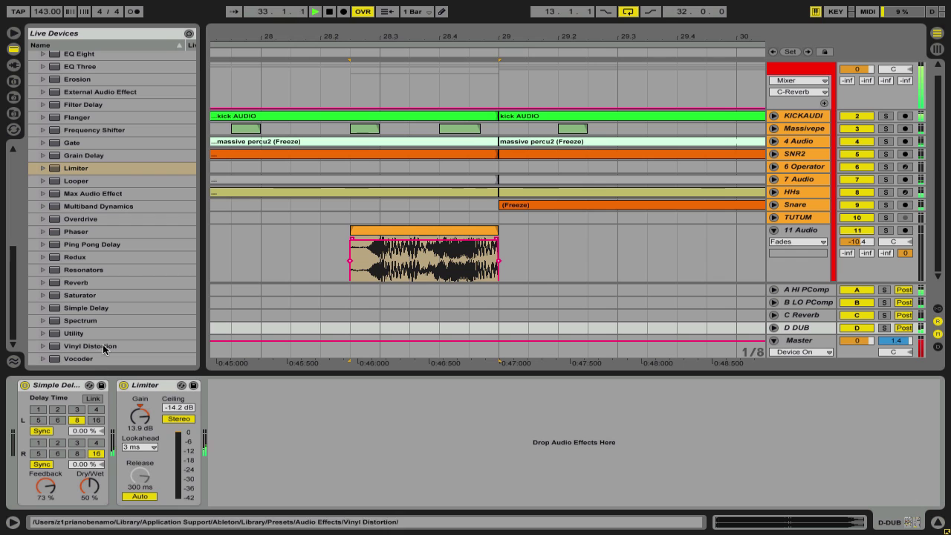
Step: Insert an Auto Filter between the Simple Delay and the Limiter as a high-pass at 26.0 Hz with Q 0.73
scroll(133, 102, up, 3)
drag(88, 72, 116, 444)
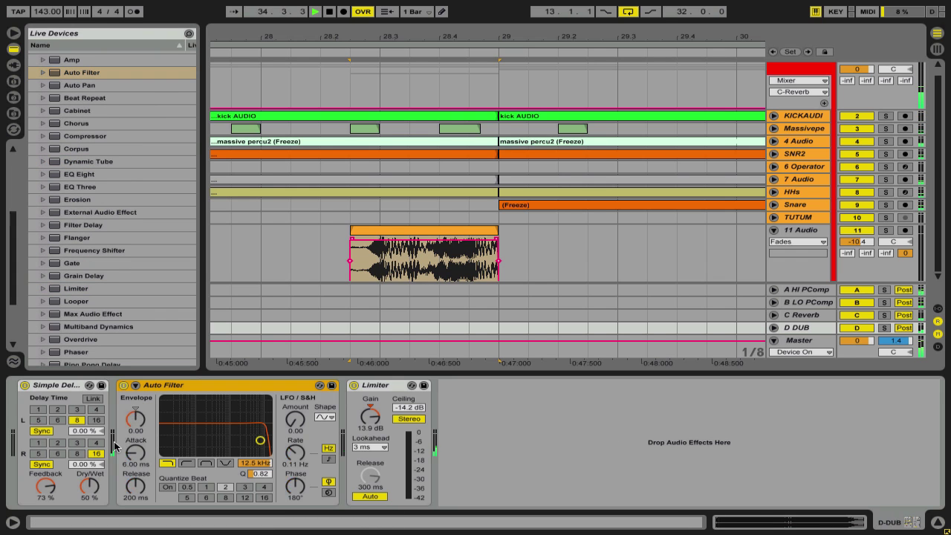
click(186, 462)
drag(196, 441, 163, 418)
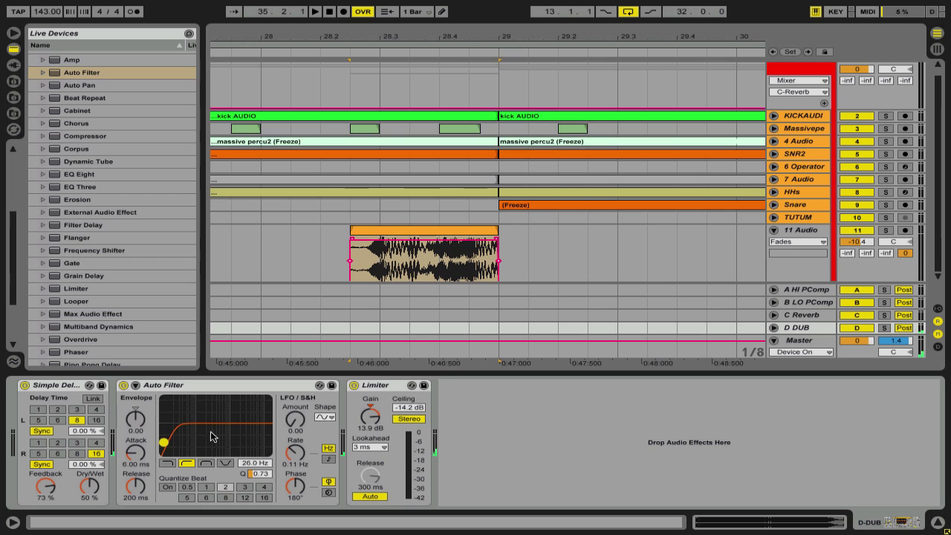
Step: Configure the Auto Filter's LFO with tempo-synced rate 2, amount 30.0 and a rising sawtooth shape
click(328, 459)
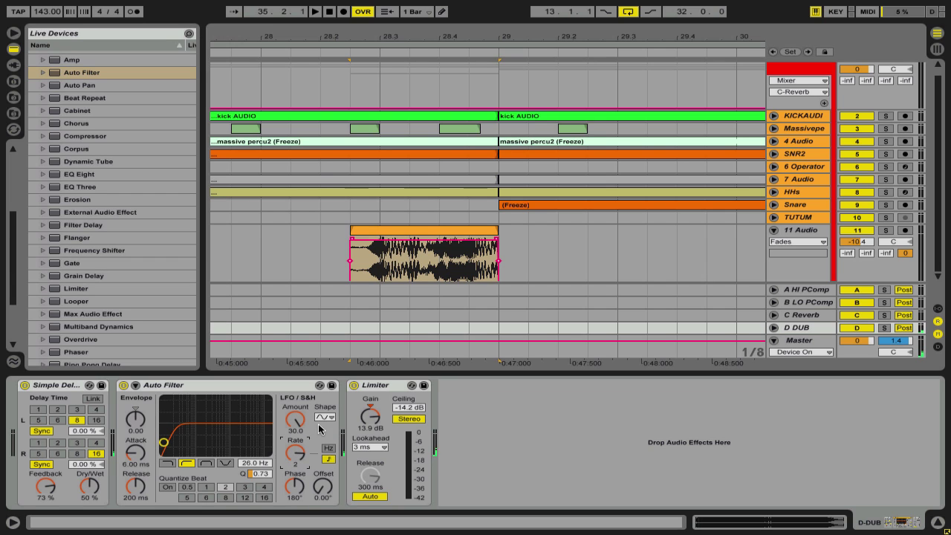
click(324, 417)
click(324, 470)
click(324, 419)
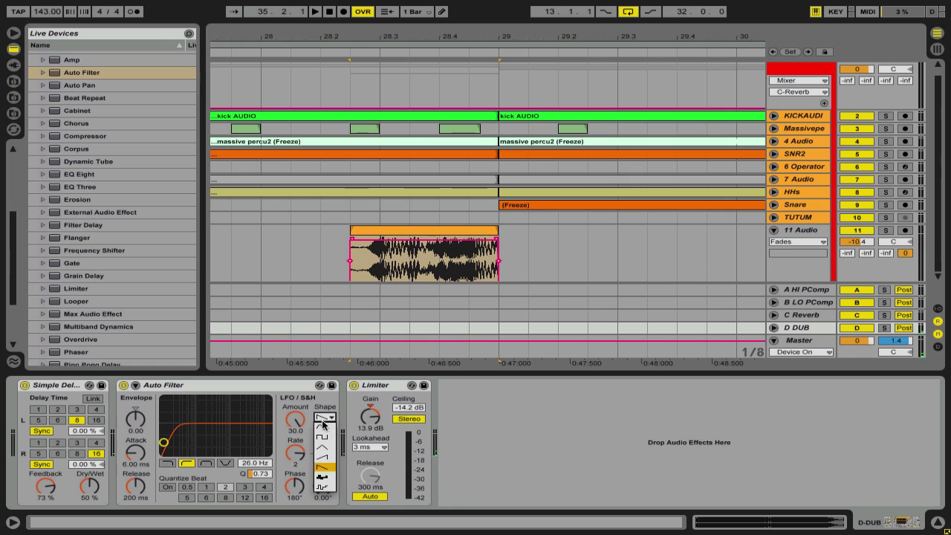
click(321, 458)
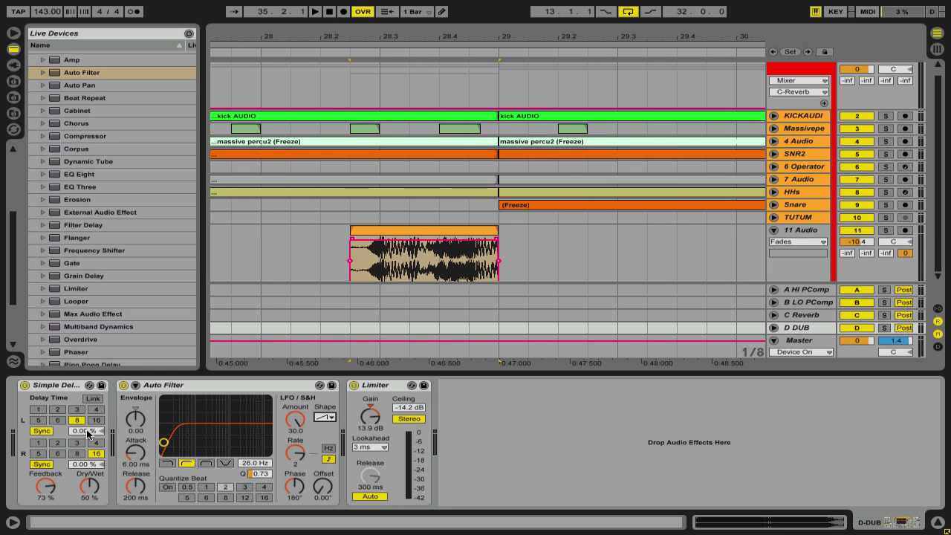
Step: Link the Simple Delay's channels again and solo the 11 Audio track during playback to hear its delay
click(98, 404)
key(space)
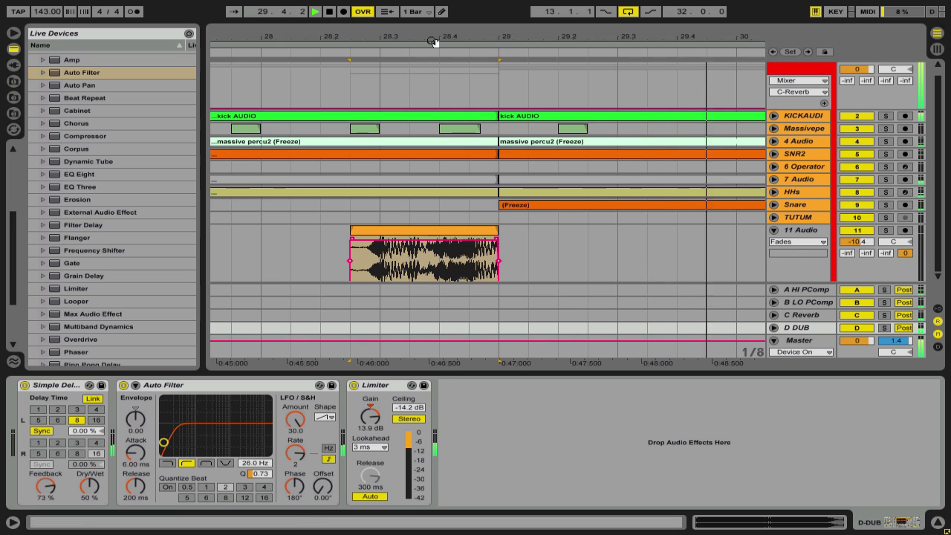
drag(433, 40, 431, 6)
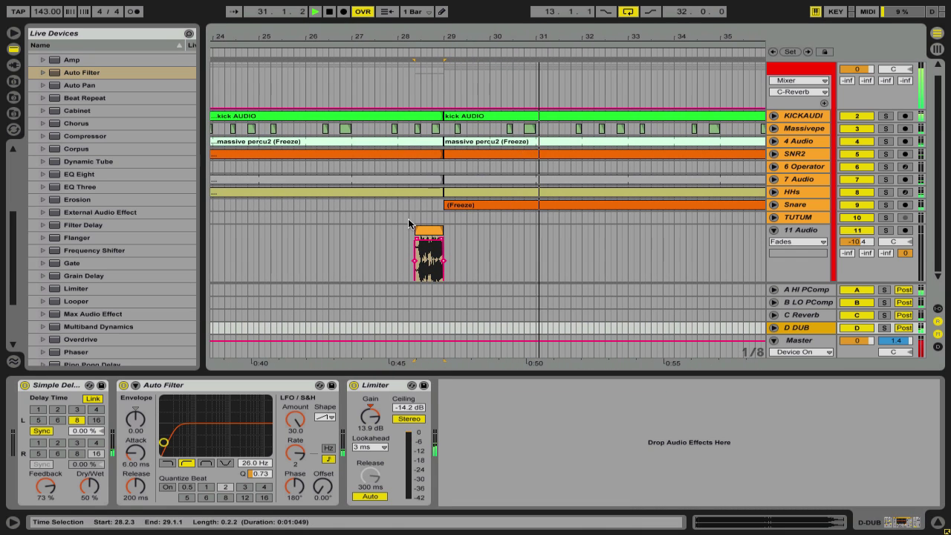
click(885, 230)
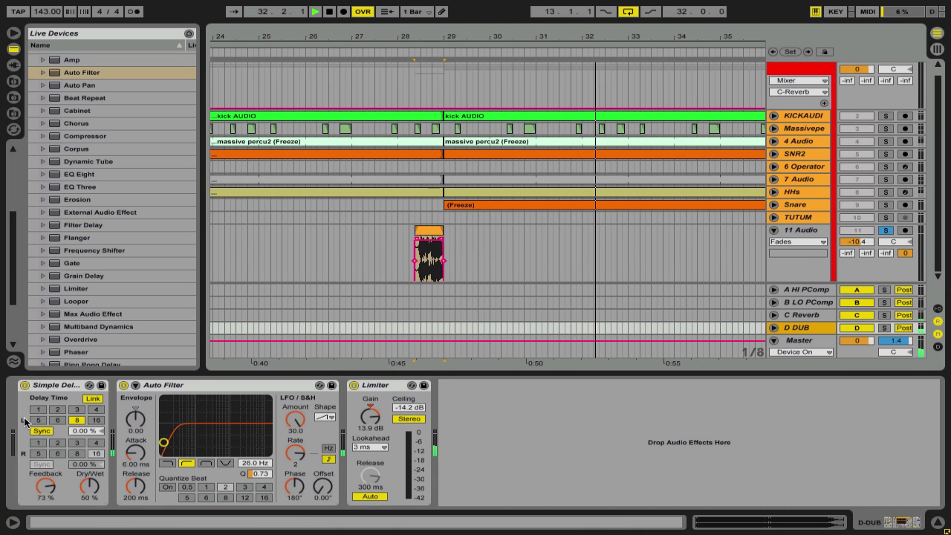
Step: Try a tempo-synced LFO rate of 1/12 on the Auto Filter and replay the passage
drag(294, 454, 294, 476)
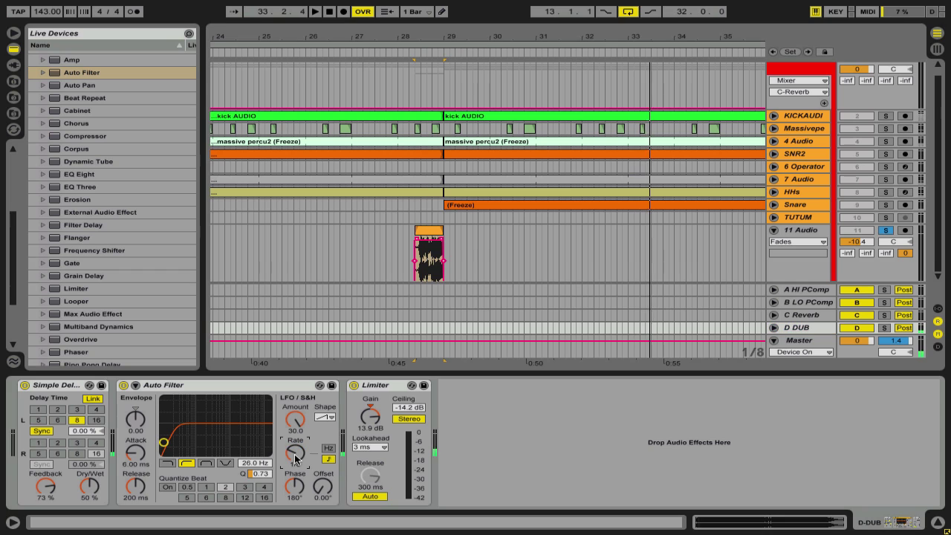
key(space)
key(space)
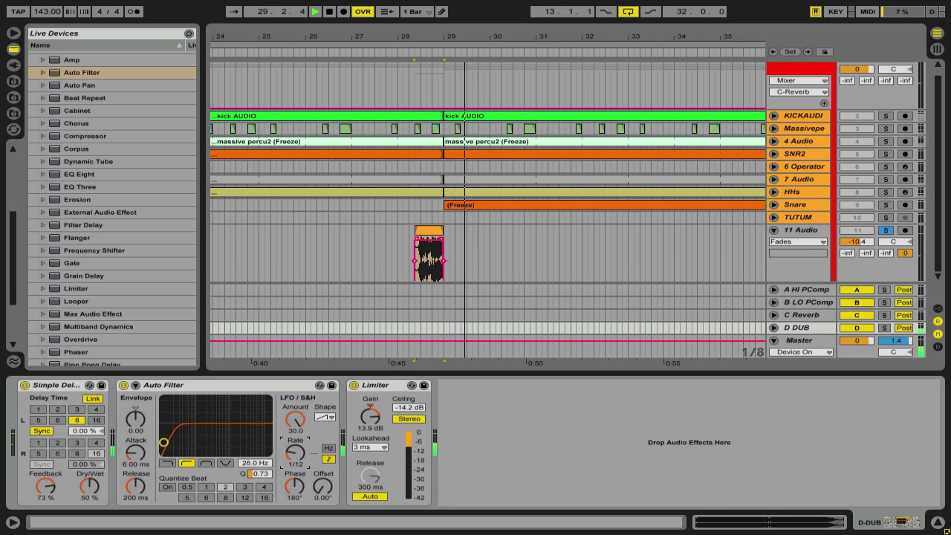
Step: Raise the Auto Filter's high-pass cutoff to 798 Hz and set its LFO rate to 8
drag(163, 442, 192, 442)
drag(255, 463, 295, 423)
drag(258, 463, 296, 456)
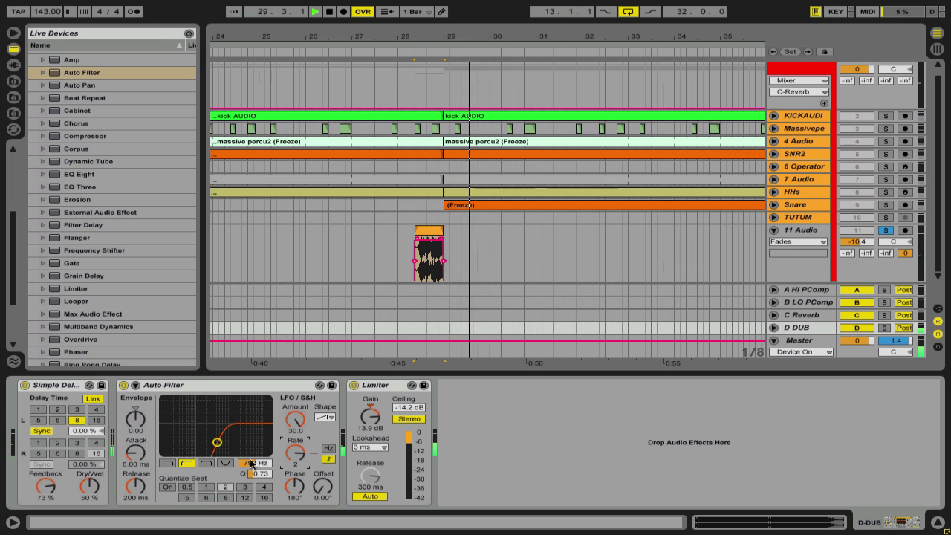
drag(290, 458, 290, 450)
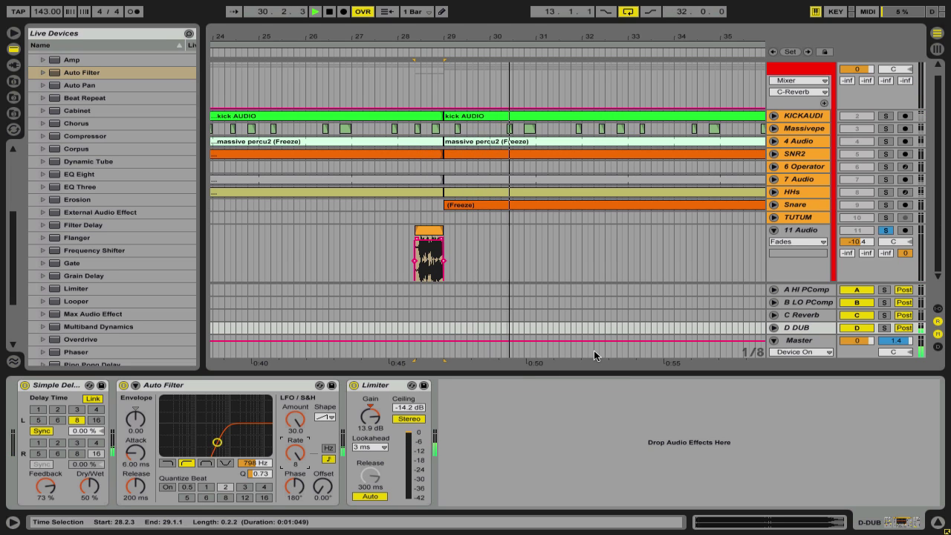
Step: Unsolo the 11 Audio track to hear the full mix and widen the arrangement grid to 1/2
click(884, 232)
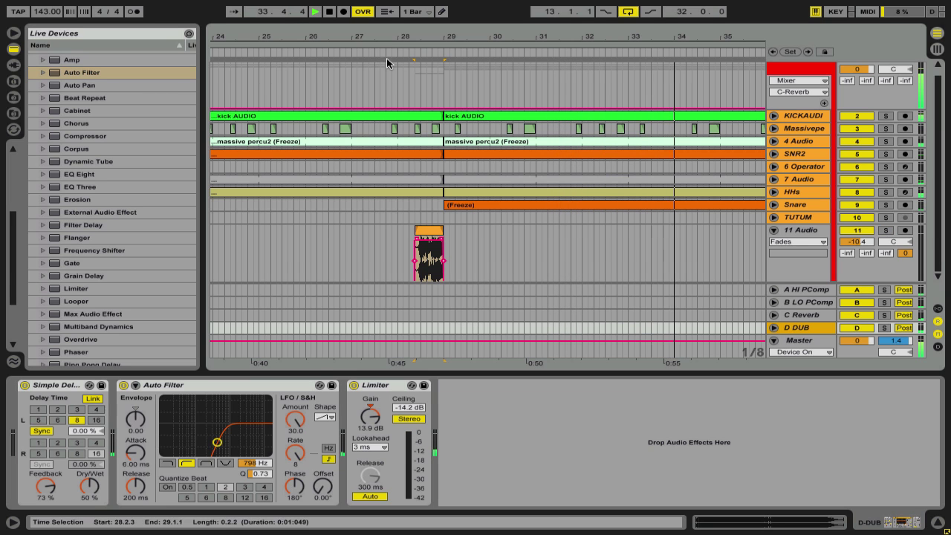
drag(444, 39, 445, 21)
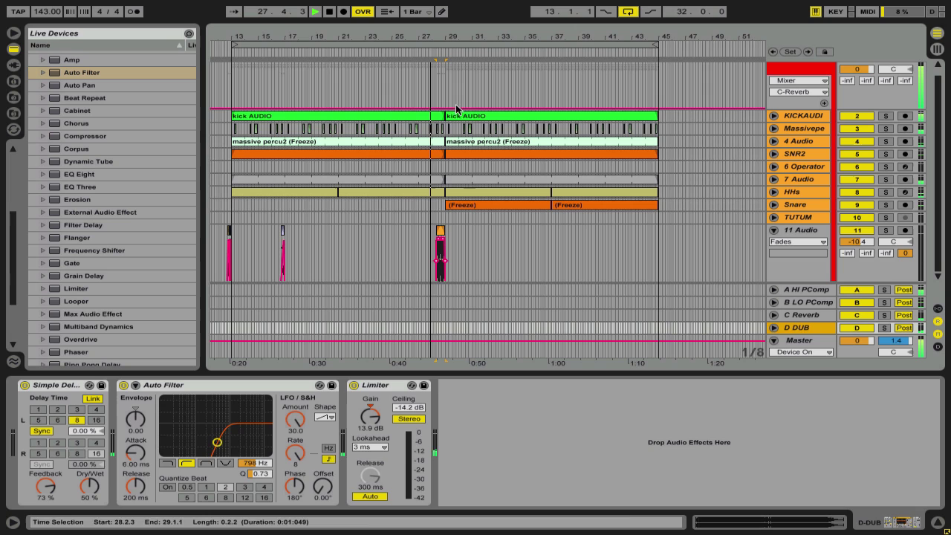
click(473, 272)
key(ctrl+2)
key(ctrl+2)
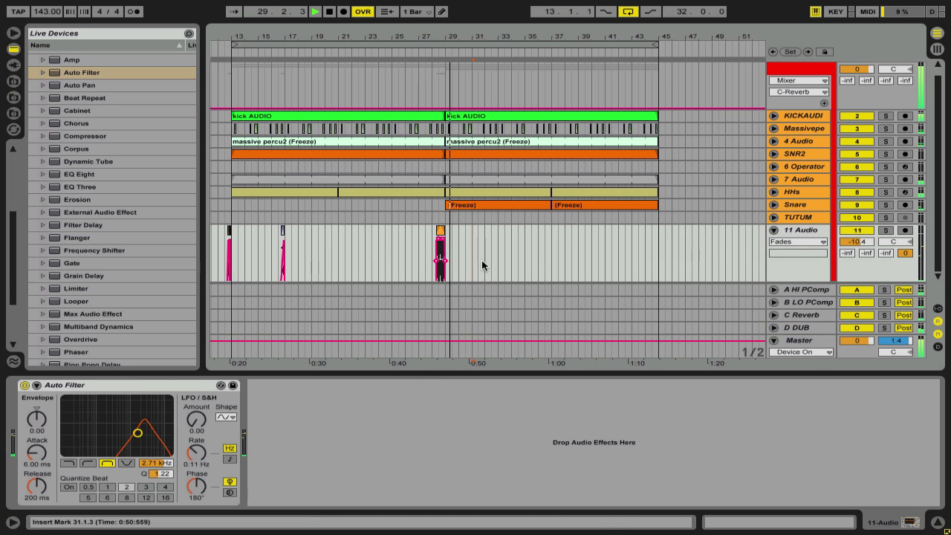
Step: Lower the 11 Audio track's volume to -11.3 dB and open the sample details of its clip before bar 29
drag(854, 241, 853, 247)
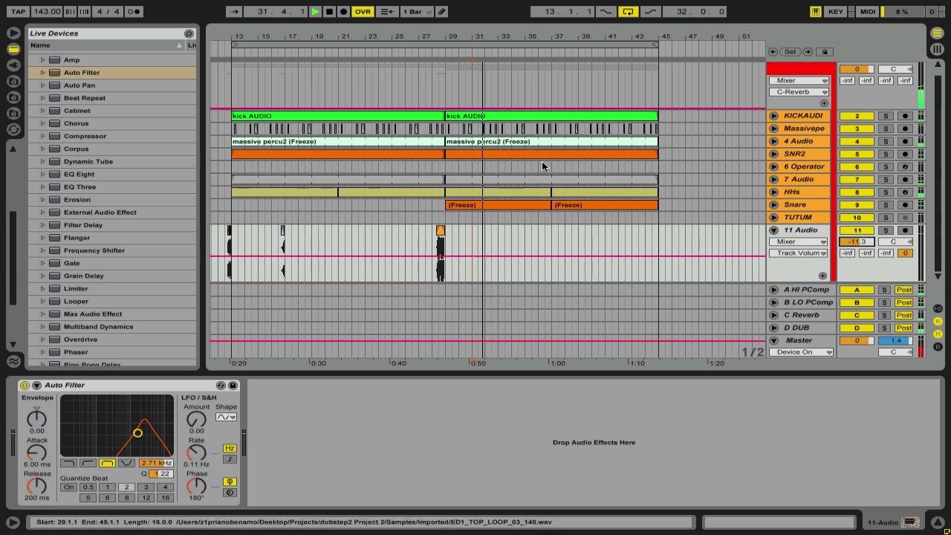
drag(435, 35, 435, 59)
click(450, 238)
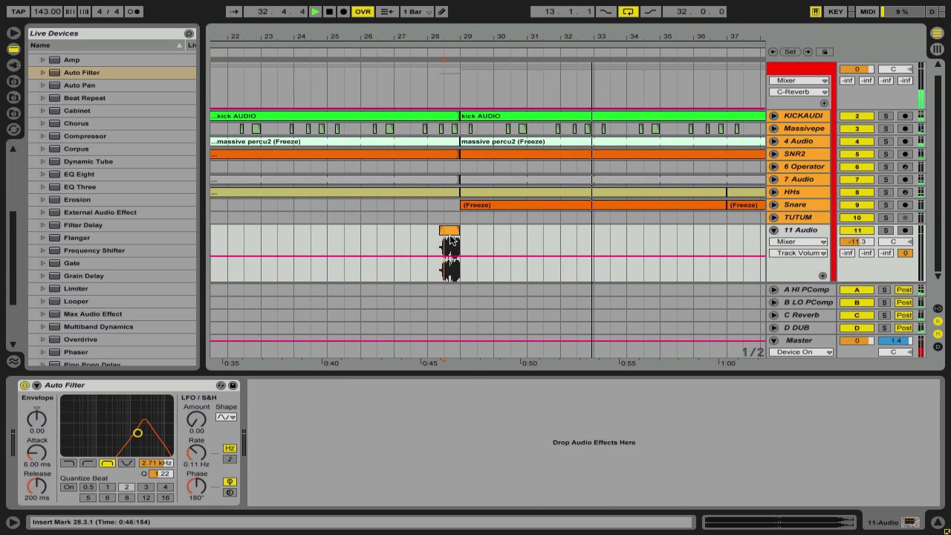
double_click(451, 232)
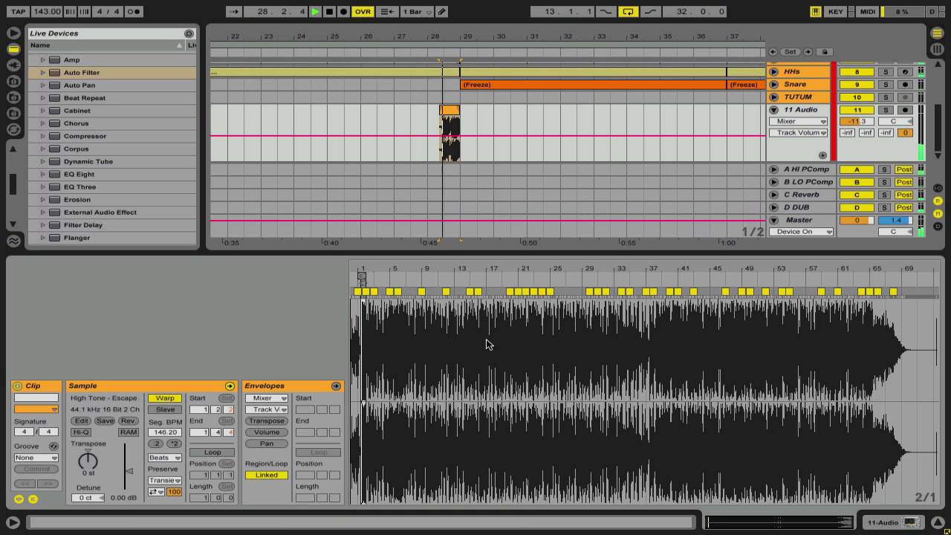
Step: Place a warp marker at 1.3 in the clip's sample, at the start of the hit, and replay it
key(space)
drag(378, 273, 401, 334)
mouse_move(498, 271)
mouse_down()
mouse_move(459, 298)
mouse_move(467, 297)
mouse_up()
double_click(463, 297)
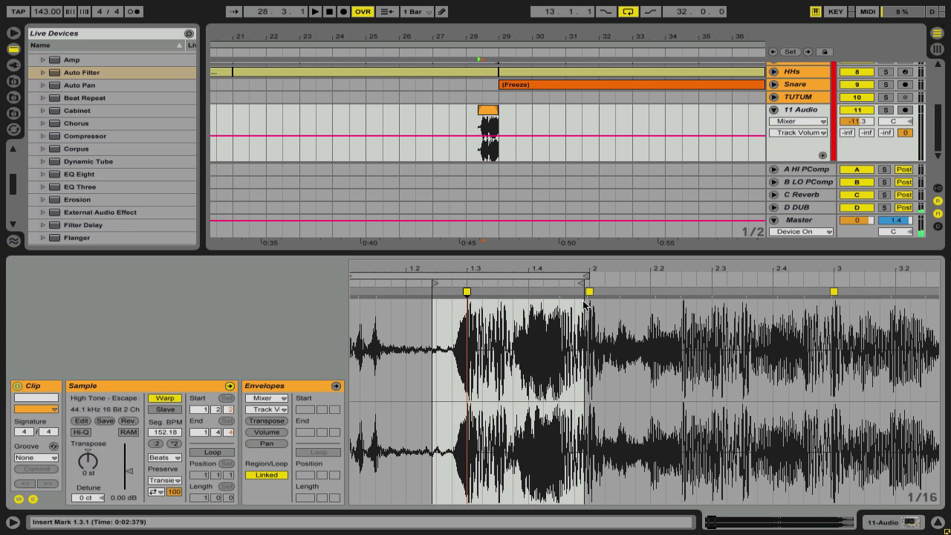
key(space)
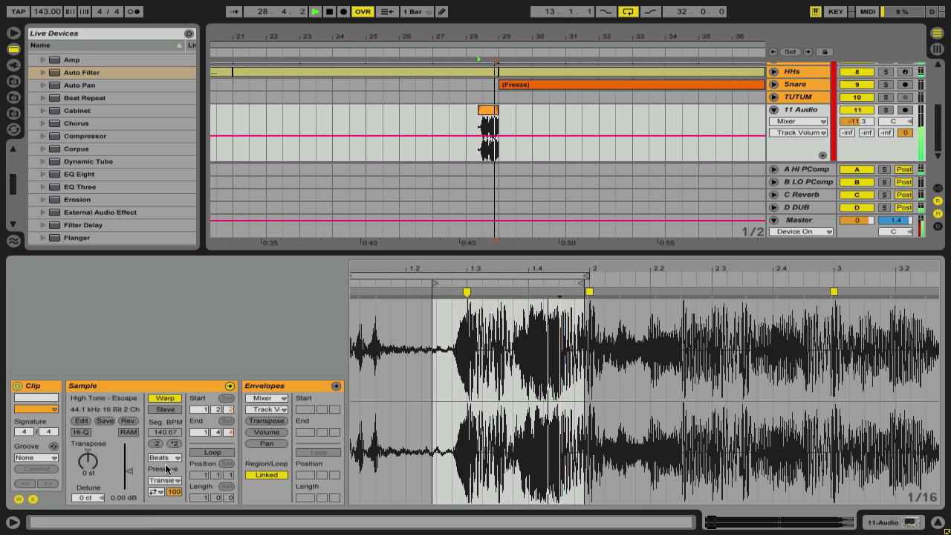
Step: Change the clip's warp mode to Complex and close its sample details
click(165, 458)
click(167, 507)
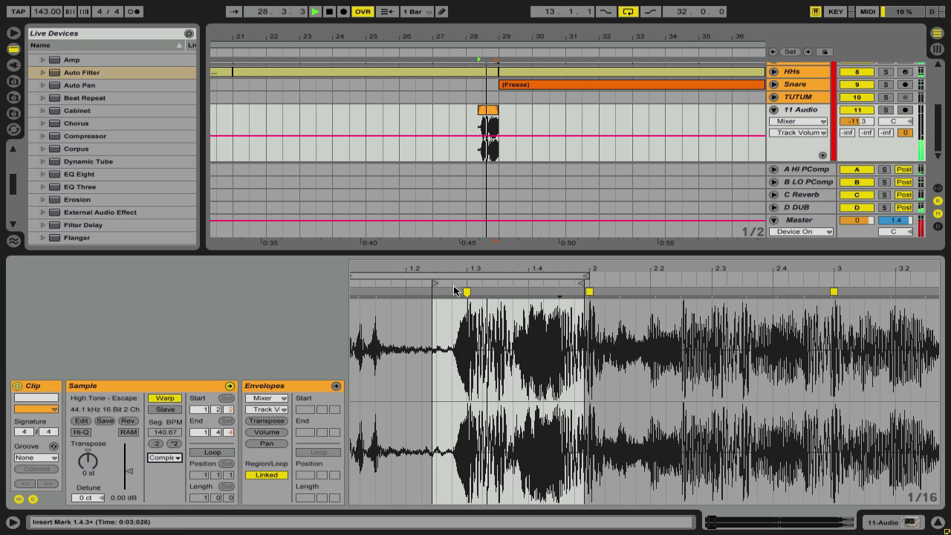
double_click(493, 110)
Step: Show the whole arrangement, place the insert marker at 9.1.1 on the 11 Audio track and stop playback
drag(483, 37, 484, 3)
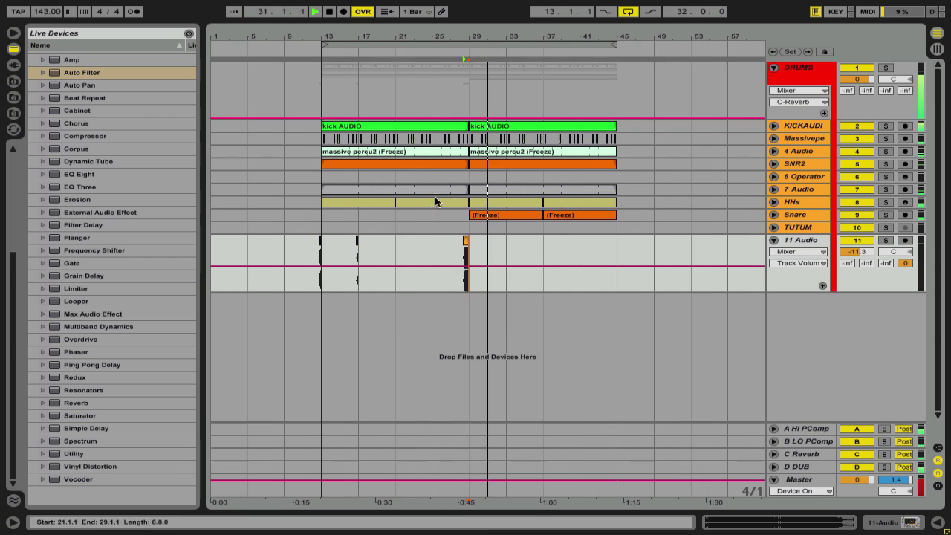
click(297, 251)
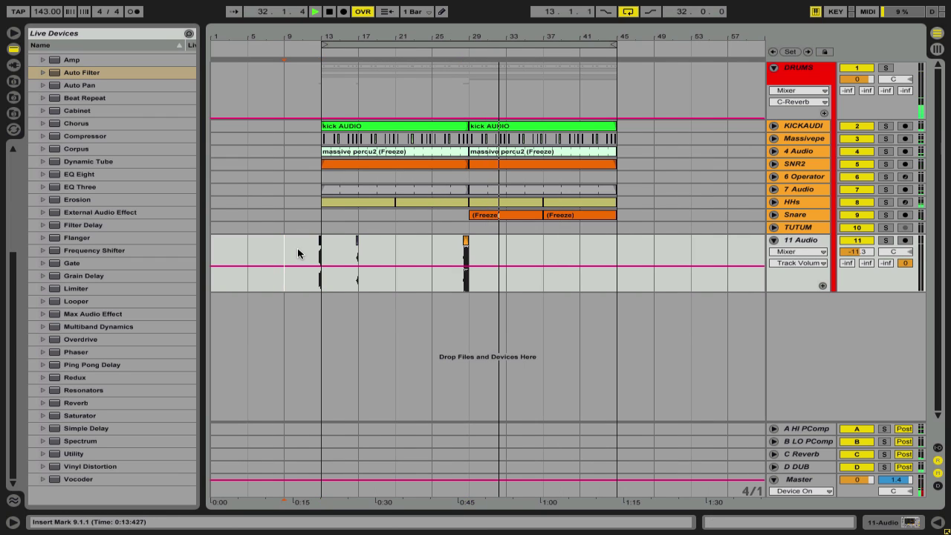
key(space)
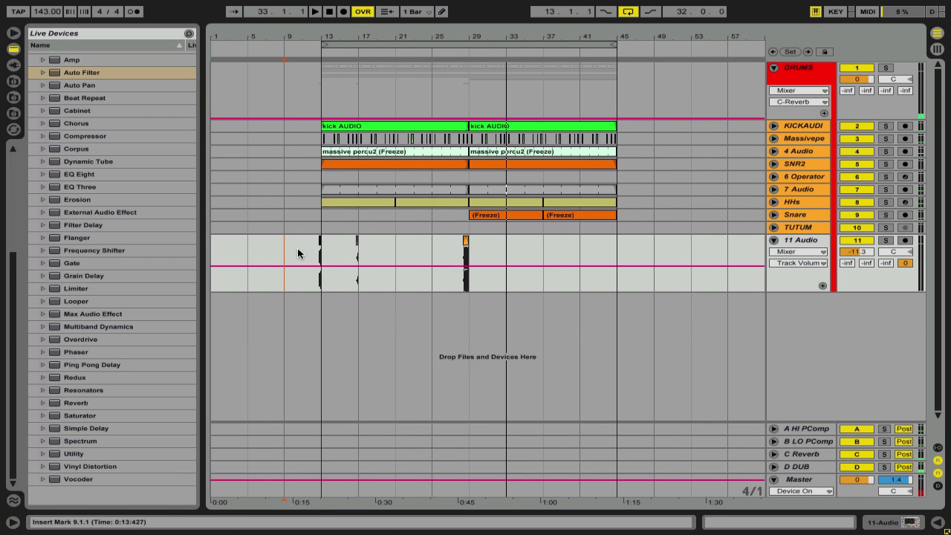